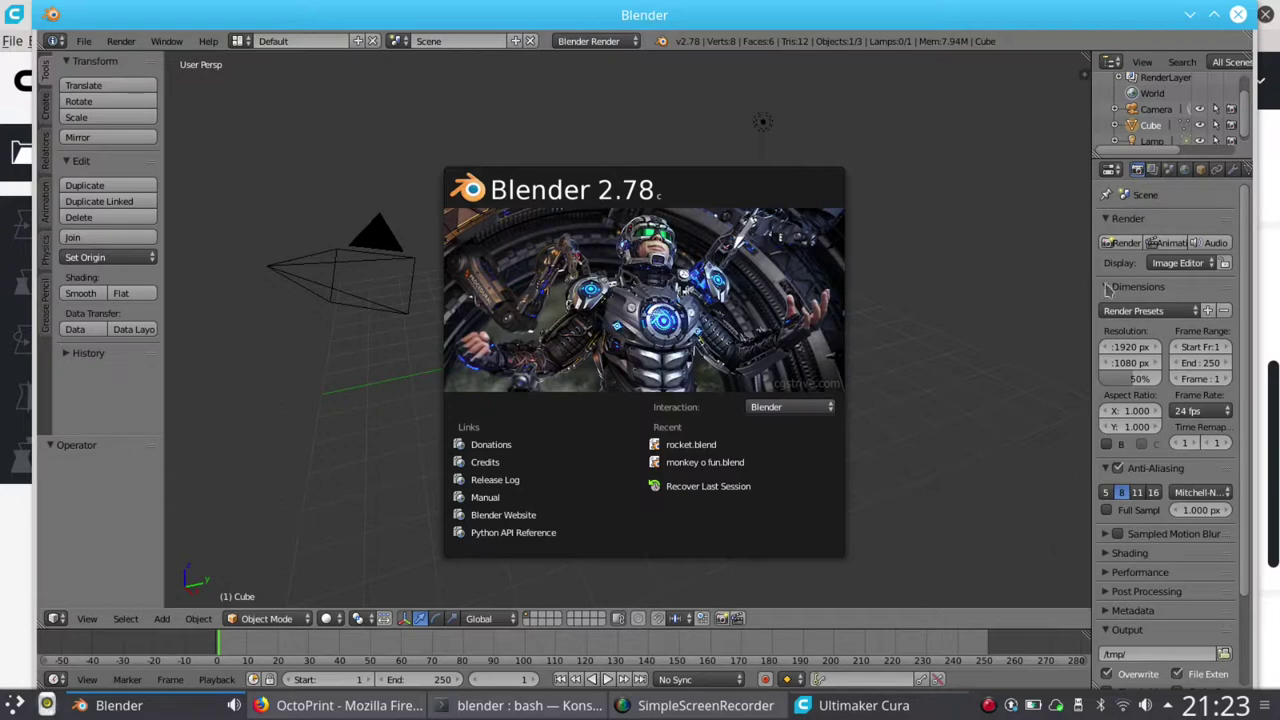
Maximize the Blender window so it fills the screen.
left_click(1214, 14)
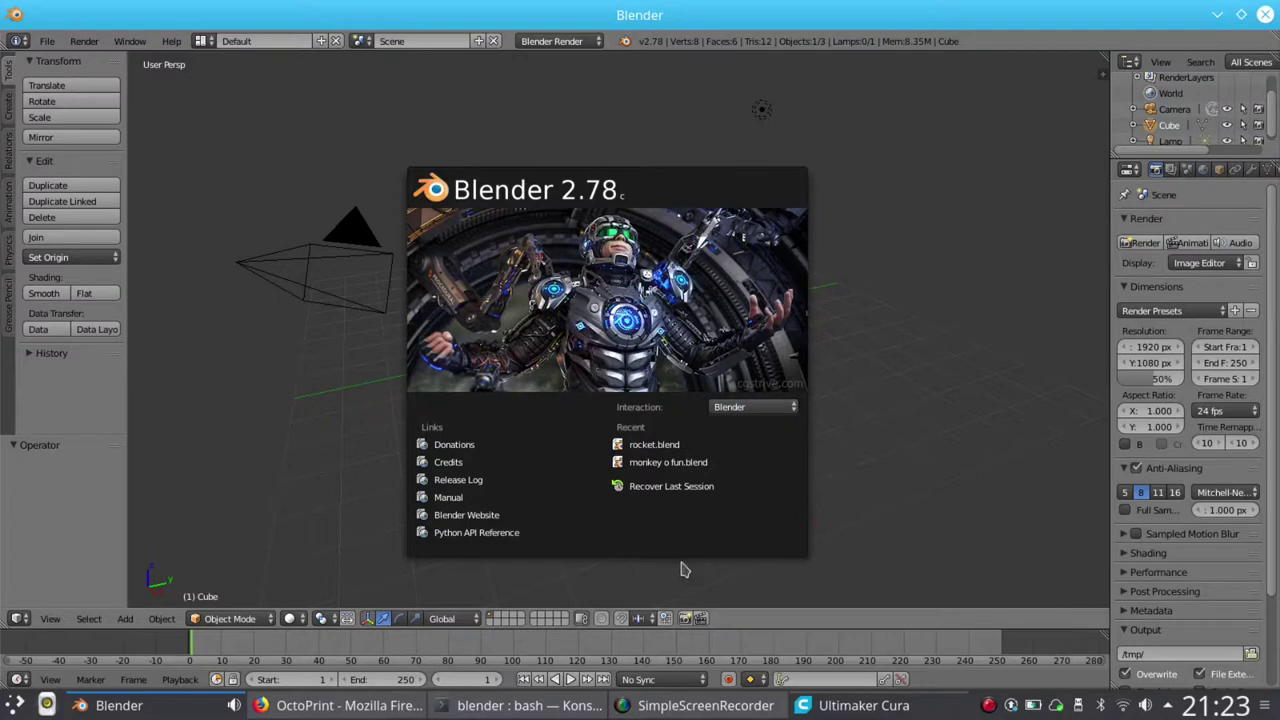
left_click(657, 446)
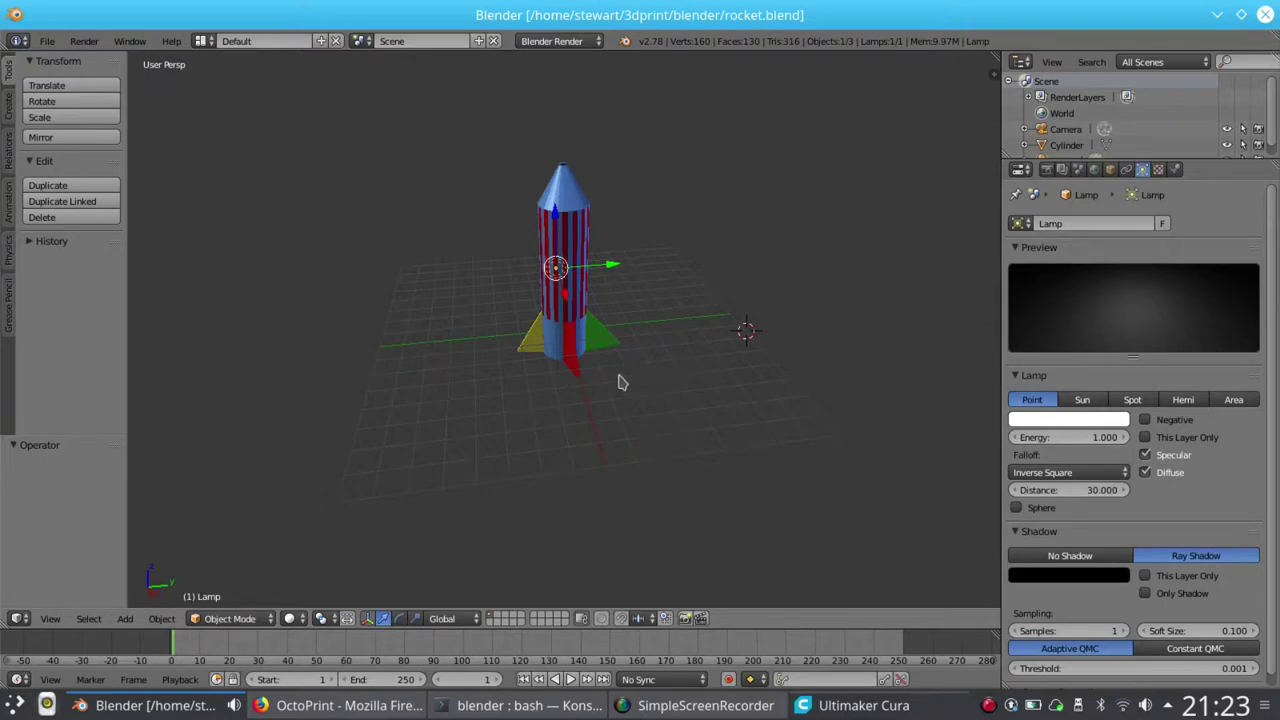
middle_click_drag(649, 374, 566, 378)
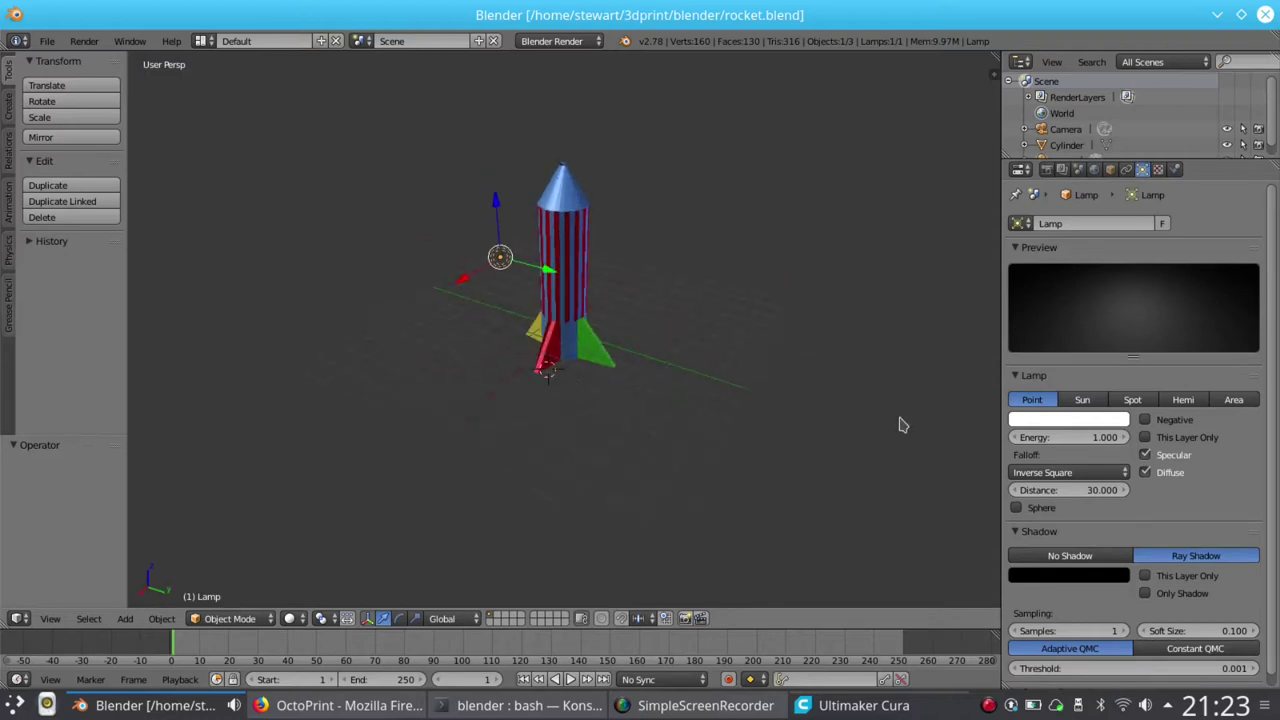
key("F12")
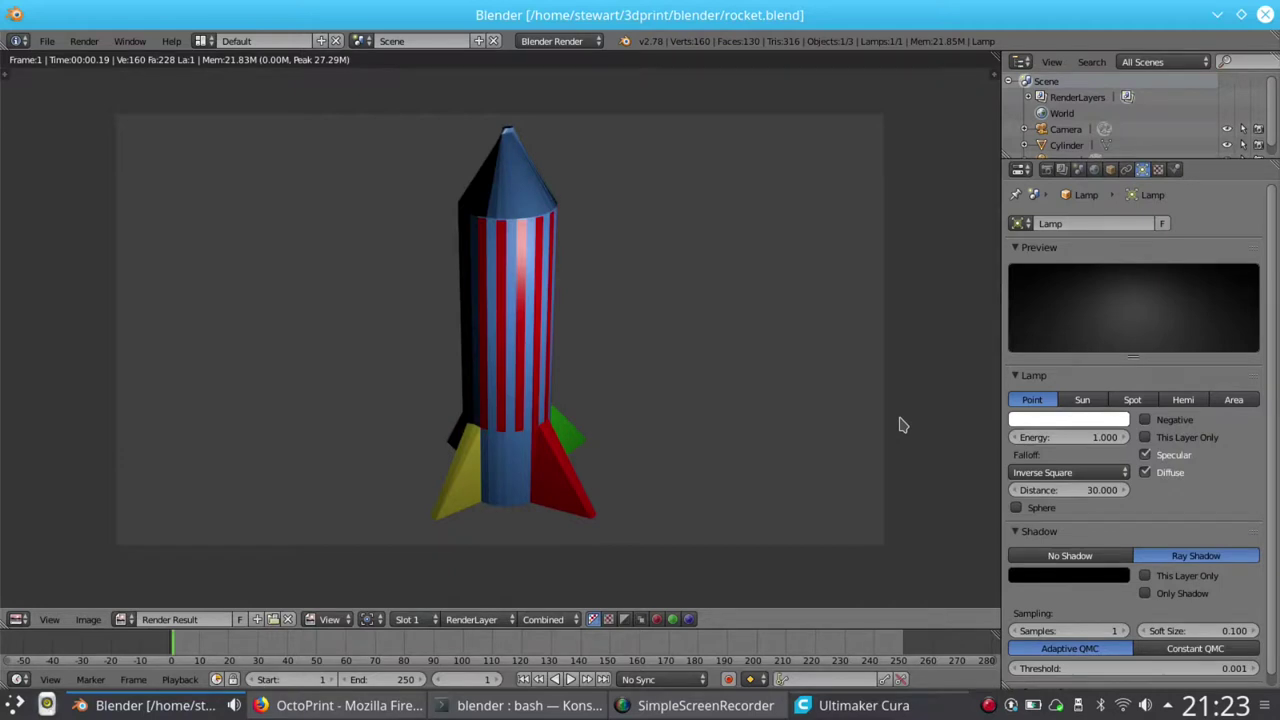
key("Escape")
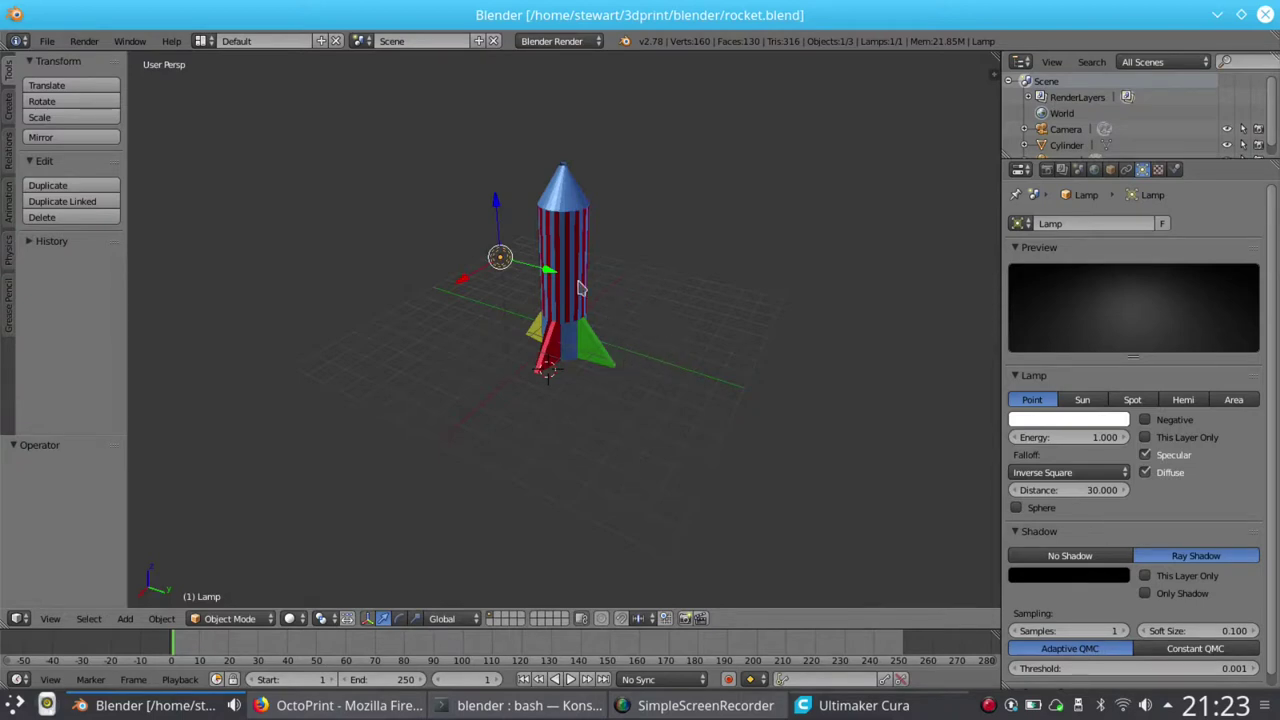
Export the rocket model from Blender as rocket.stl.
left_click(46, 45)
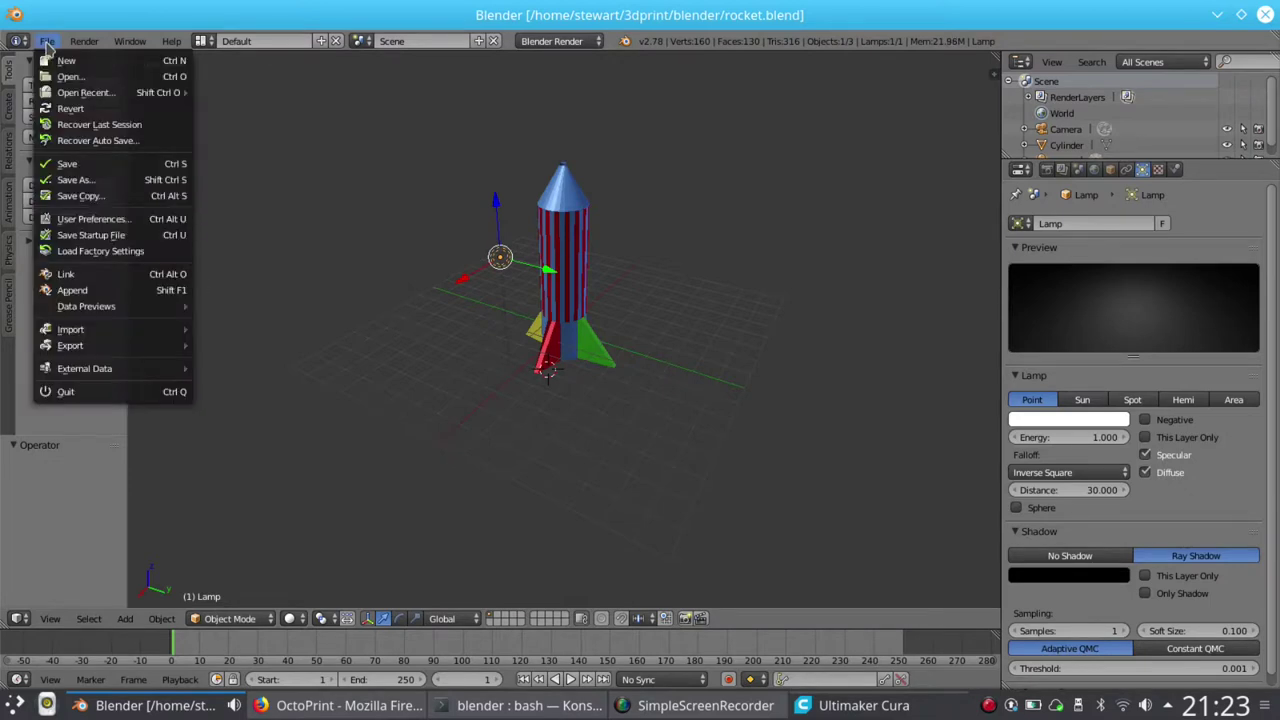
mouse_move(71, 345)
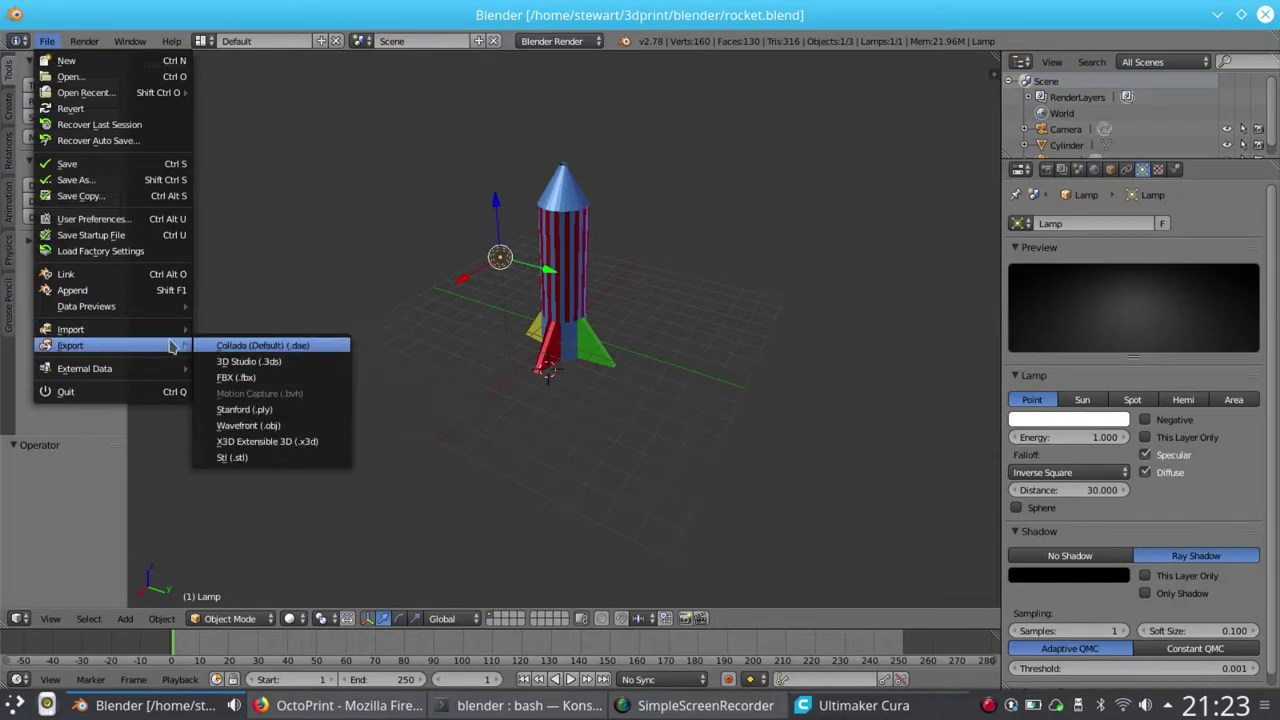
left_click(250, 460)
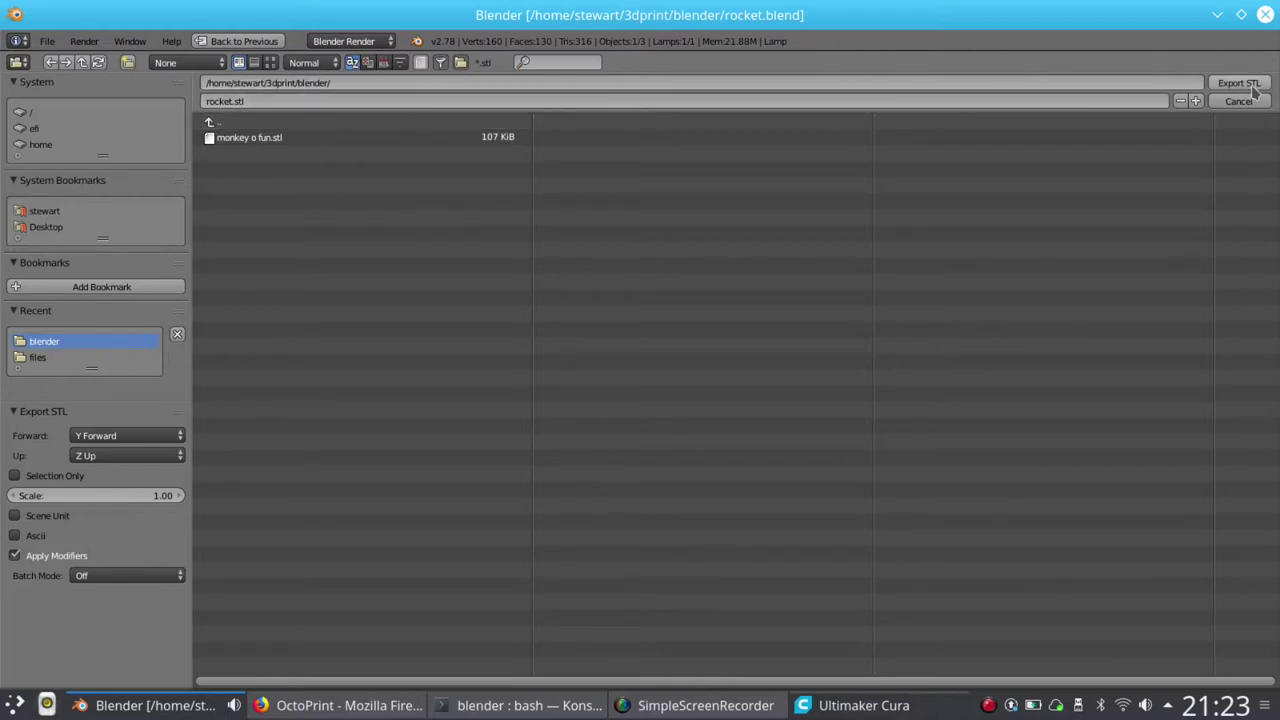
left_click(1245, 86)
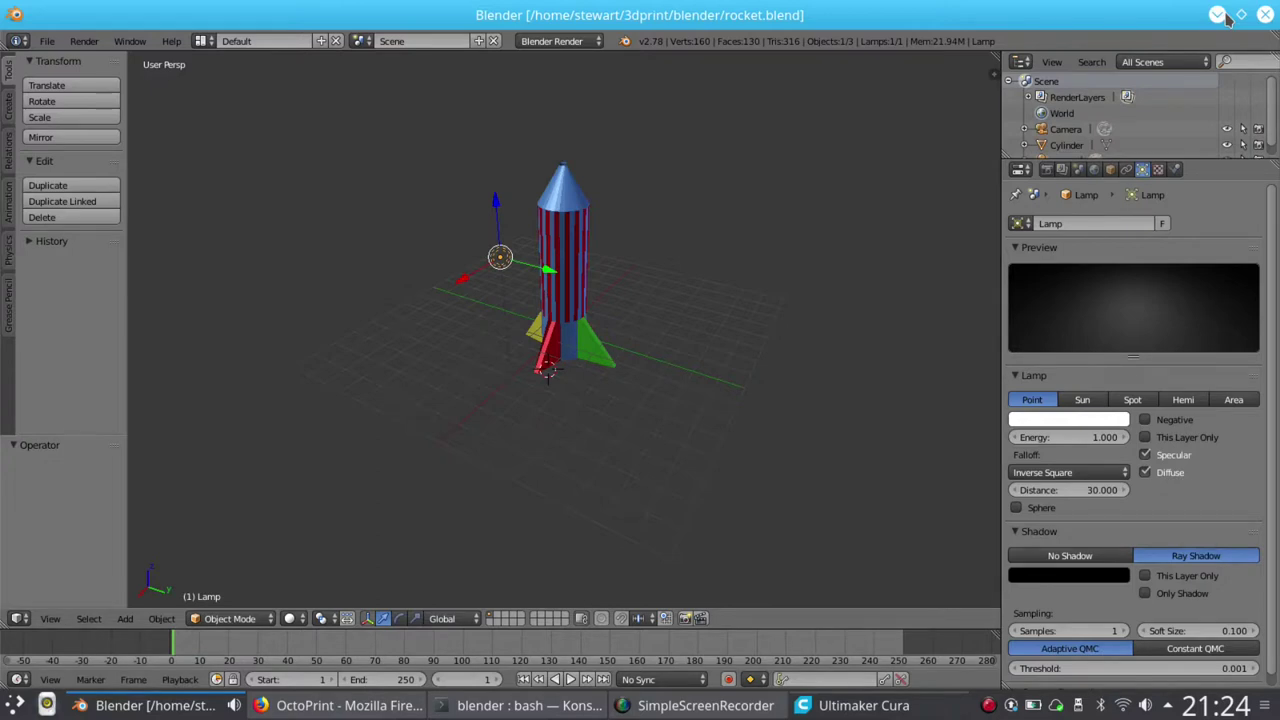
Switch to Cura and load rocket.stl onto the build plate.
left_click(850, 708)
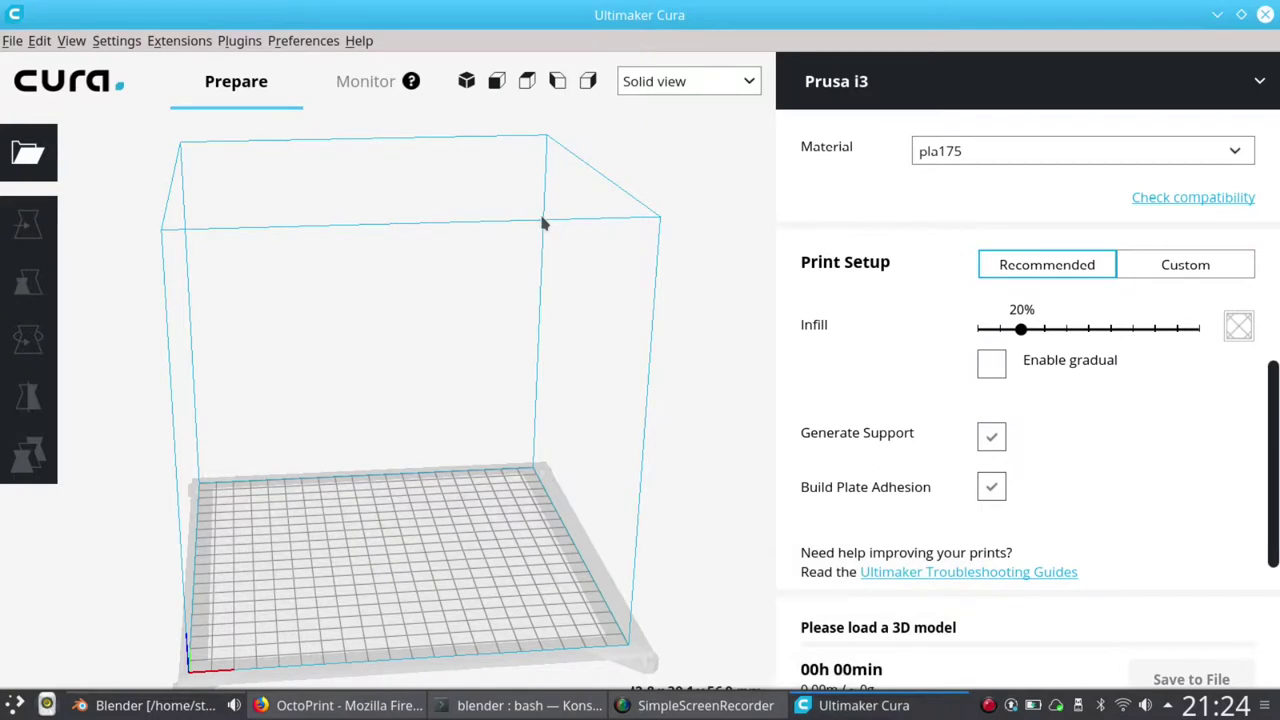
scroll(543, 222, "down", 3)
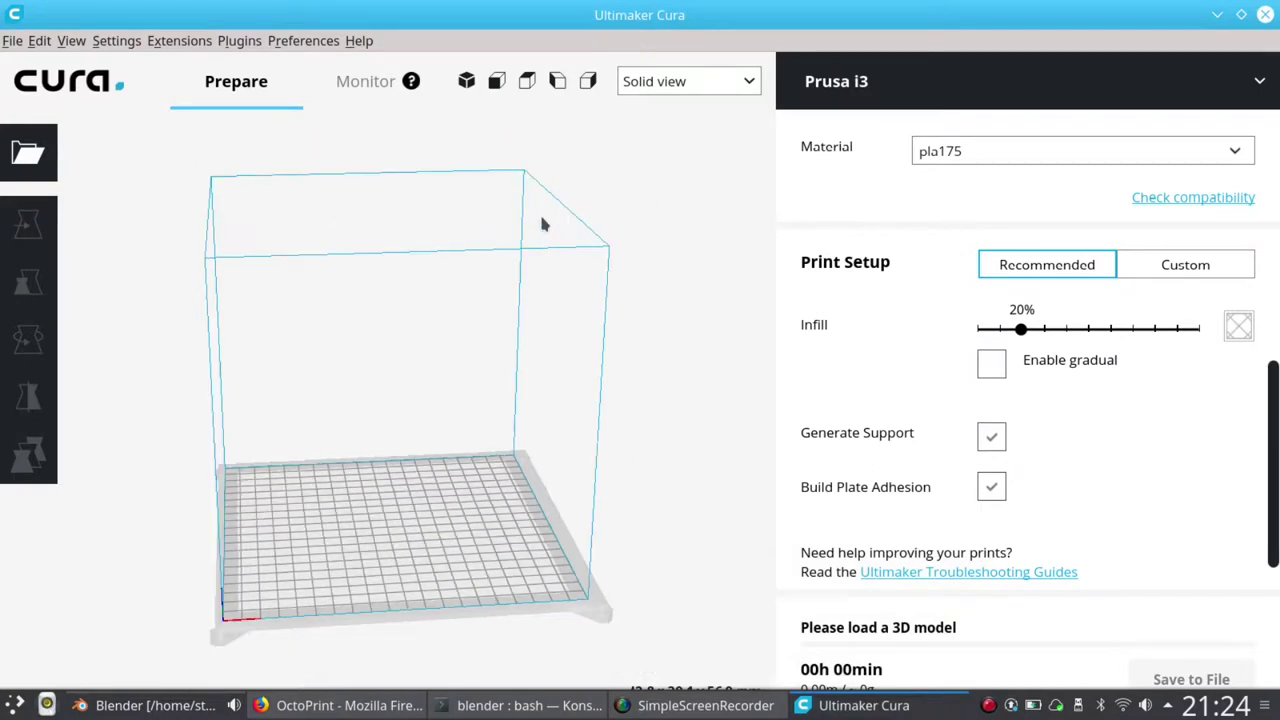
left_click(30, 152)
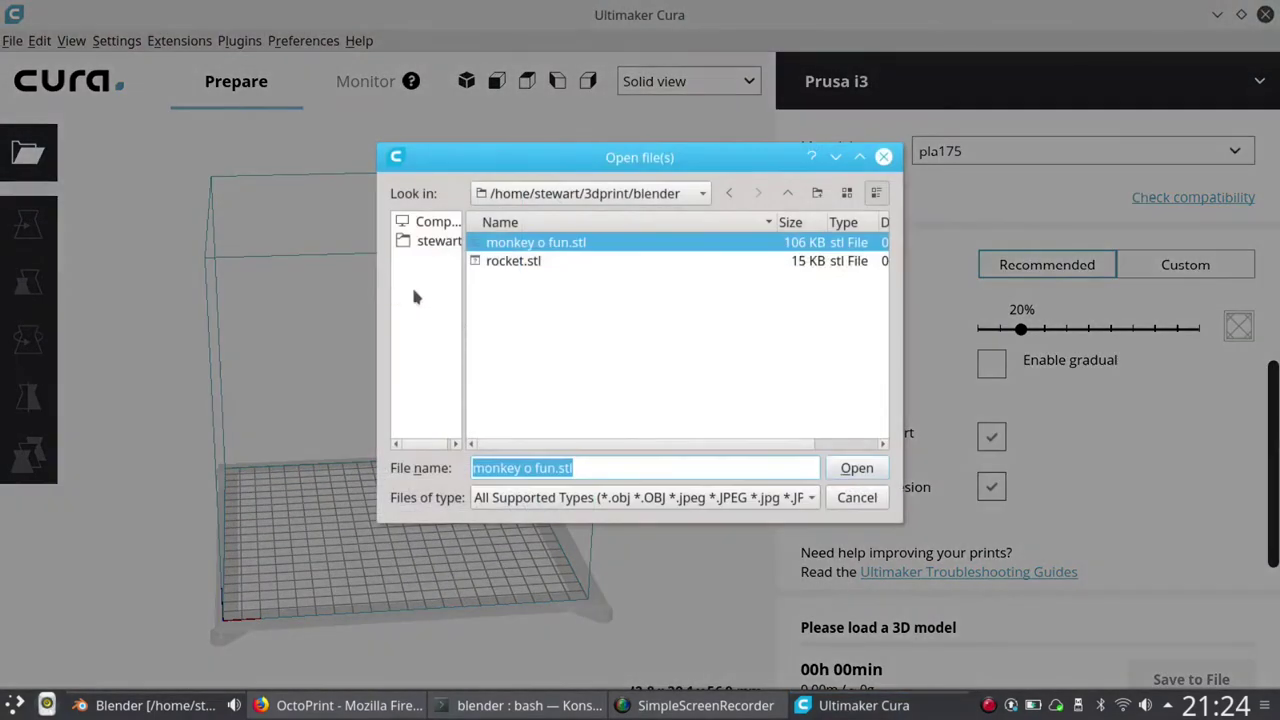
left_click(514, 263)
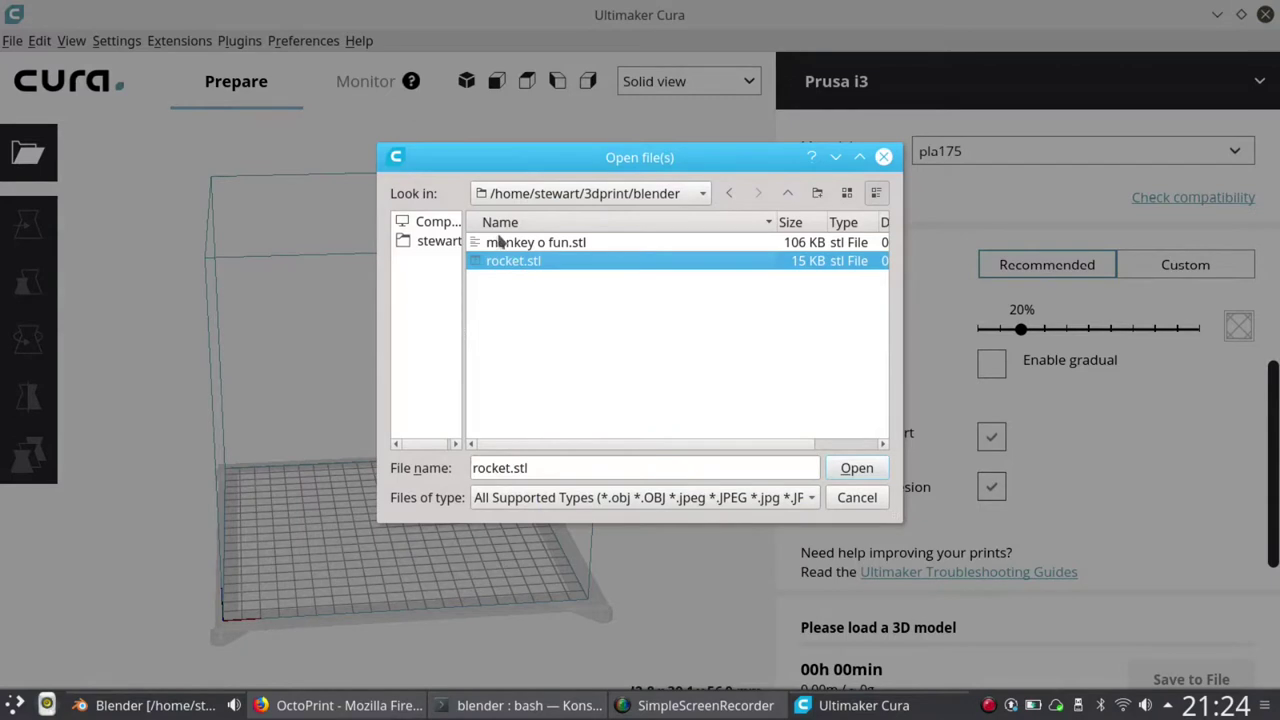
left_click(857, 468)
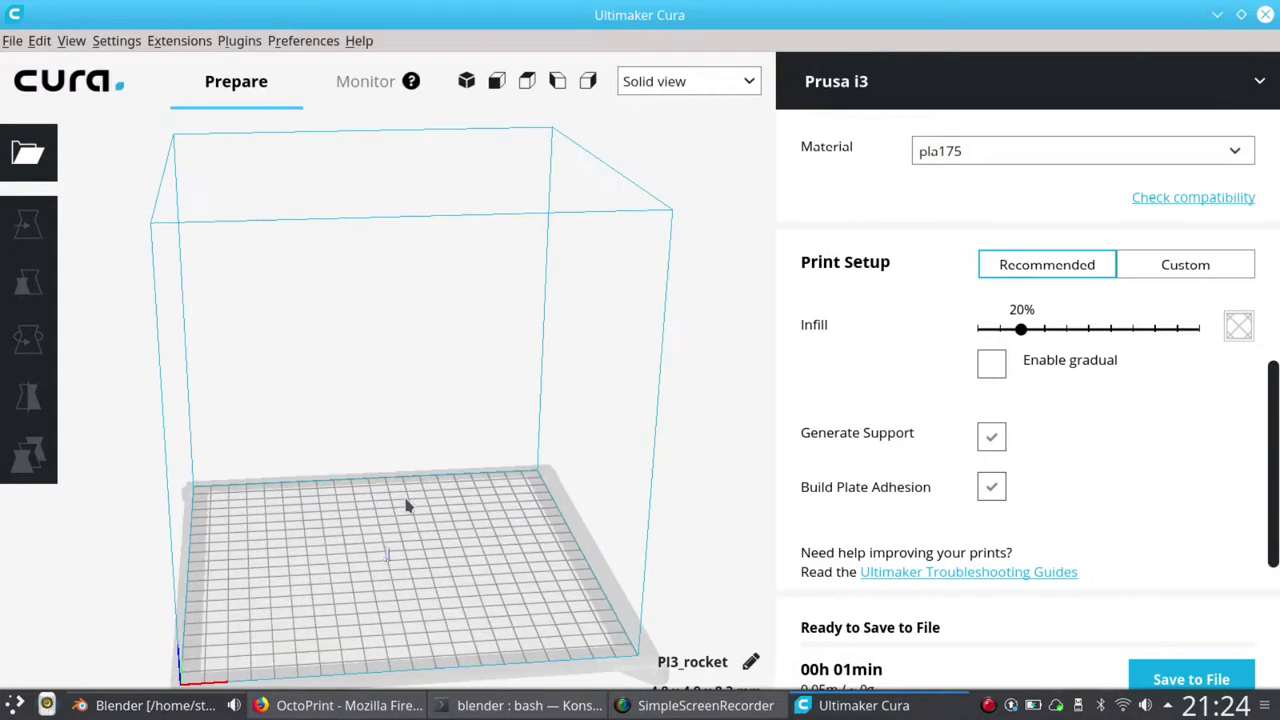
Zoom in and select the tiny rocket, showing its 4.77 × 4.86 × 8.32 mm size.
scroll(406, 505, "up", 2)
scroll(404, 533, "up", 2)
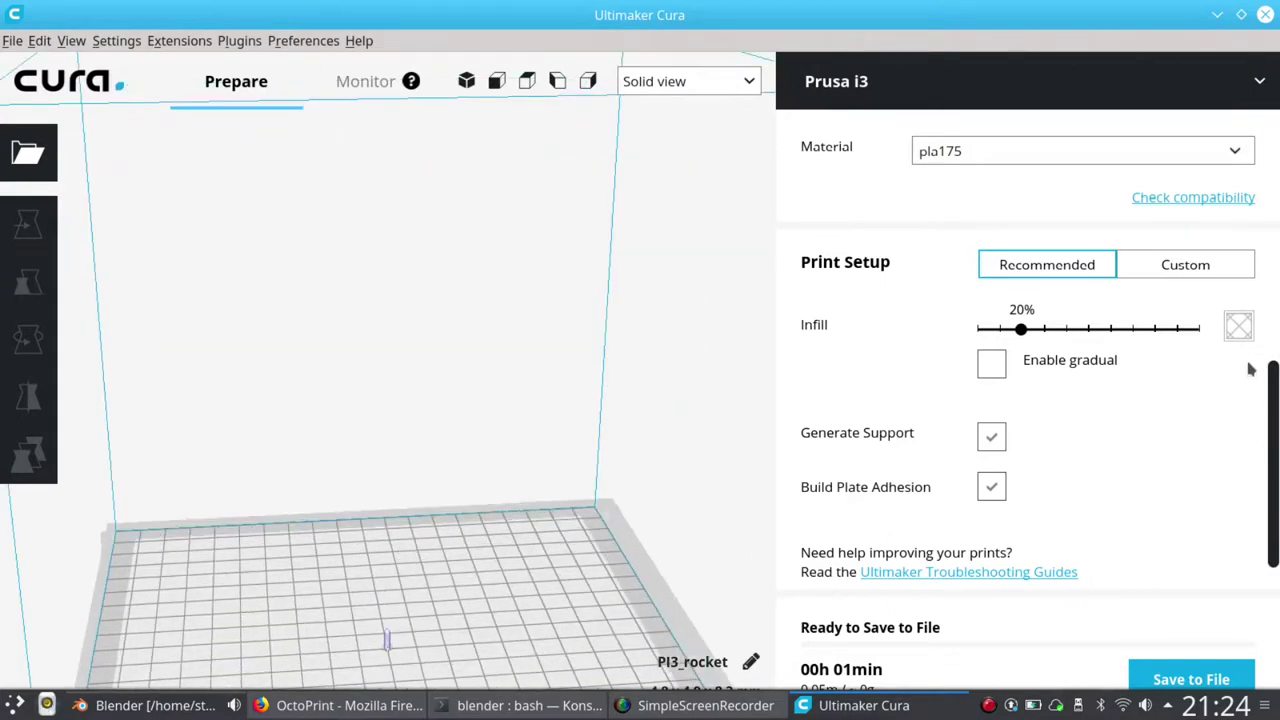
left_click_drag(1275, 393, 1275, 435)
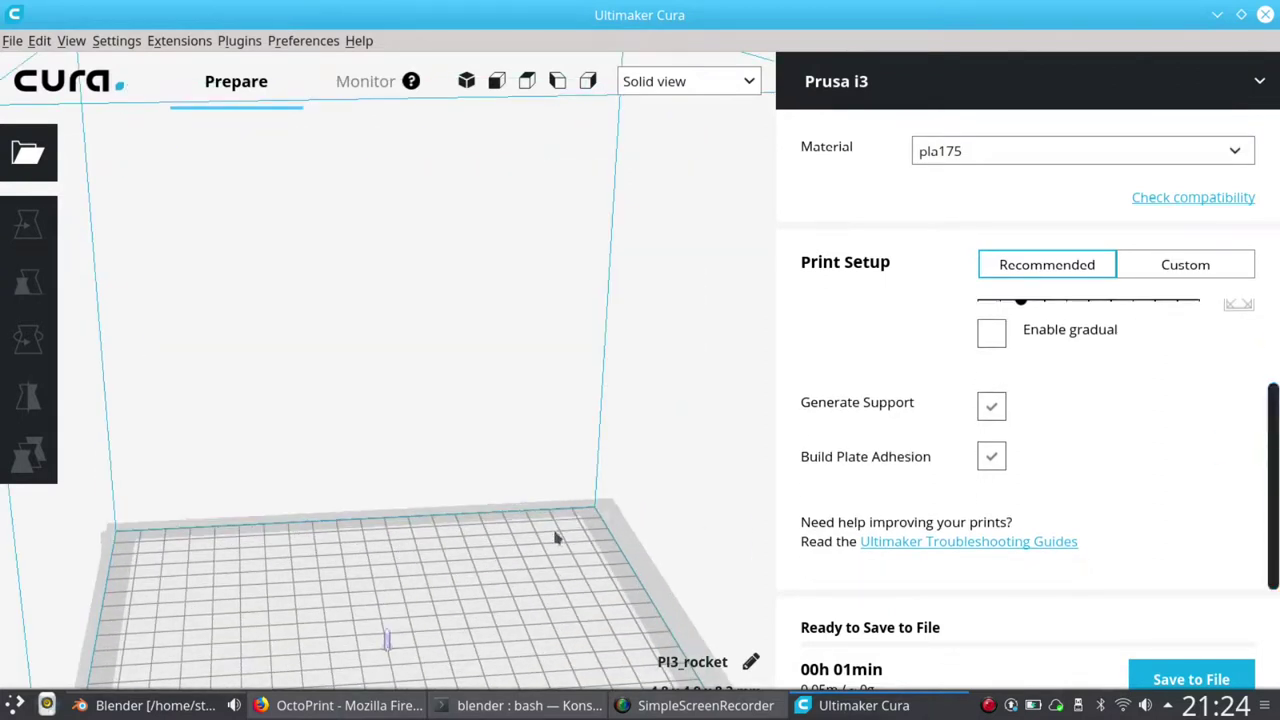
scroll(557, 534, "up", 1)
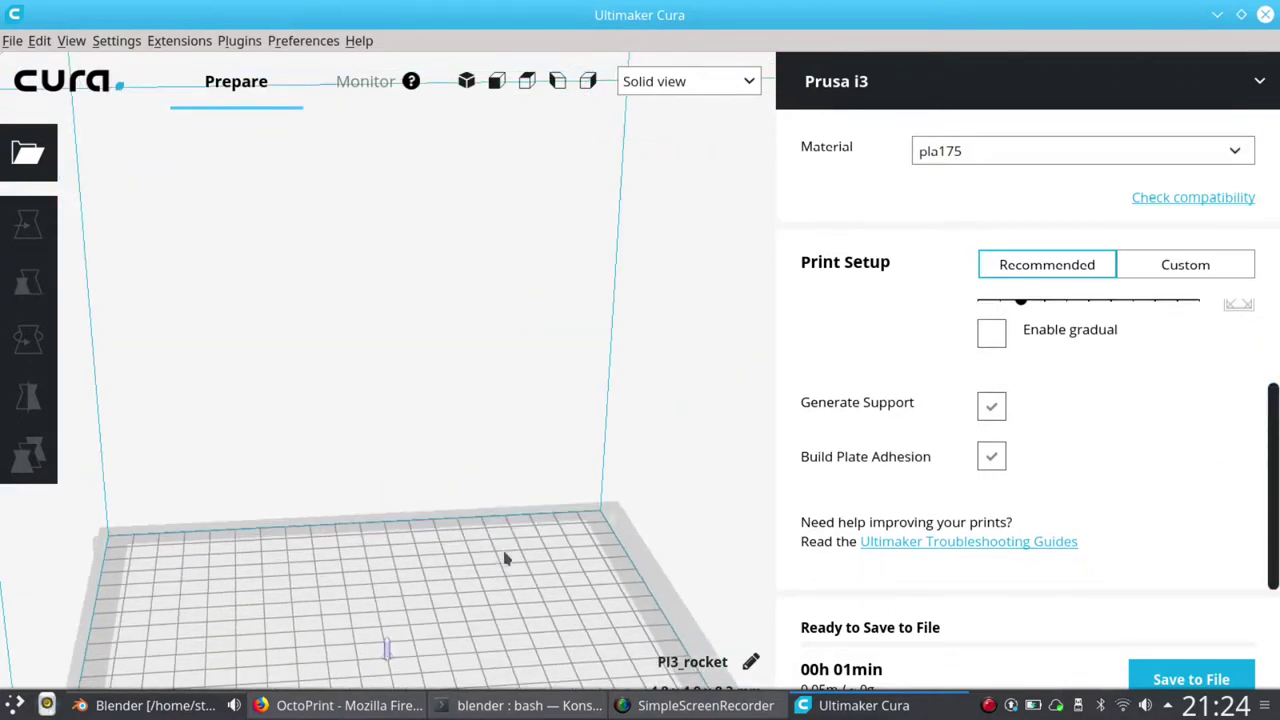
left_click(388, 652)
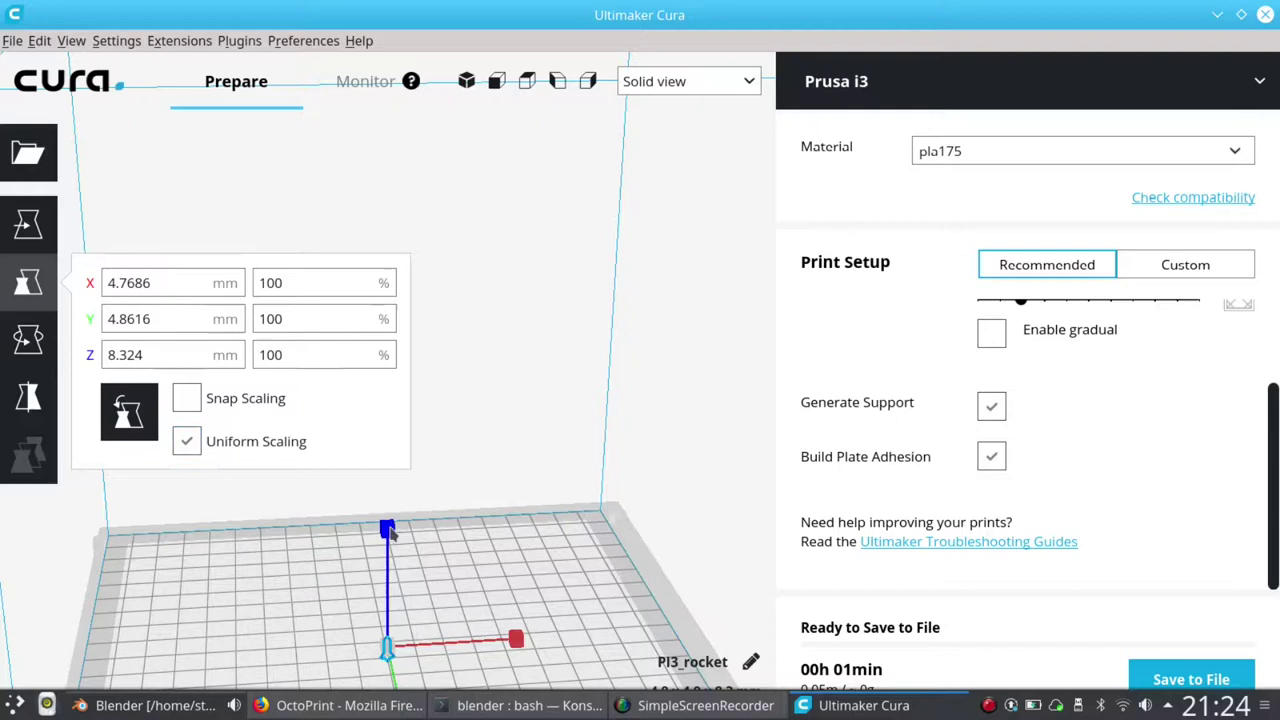
Scale the rocket uniformly to 1341.2%, about 64 × 65 × 112 mm.
left_click_drag(389, 533, 459, 385)
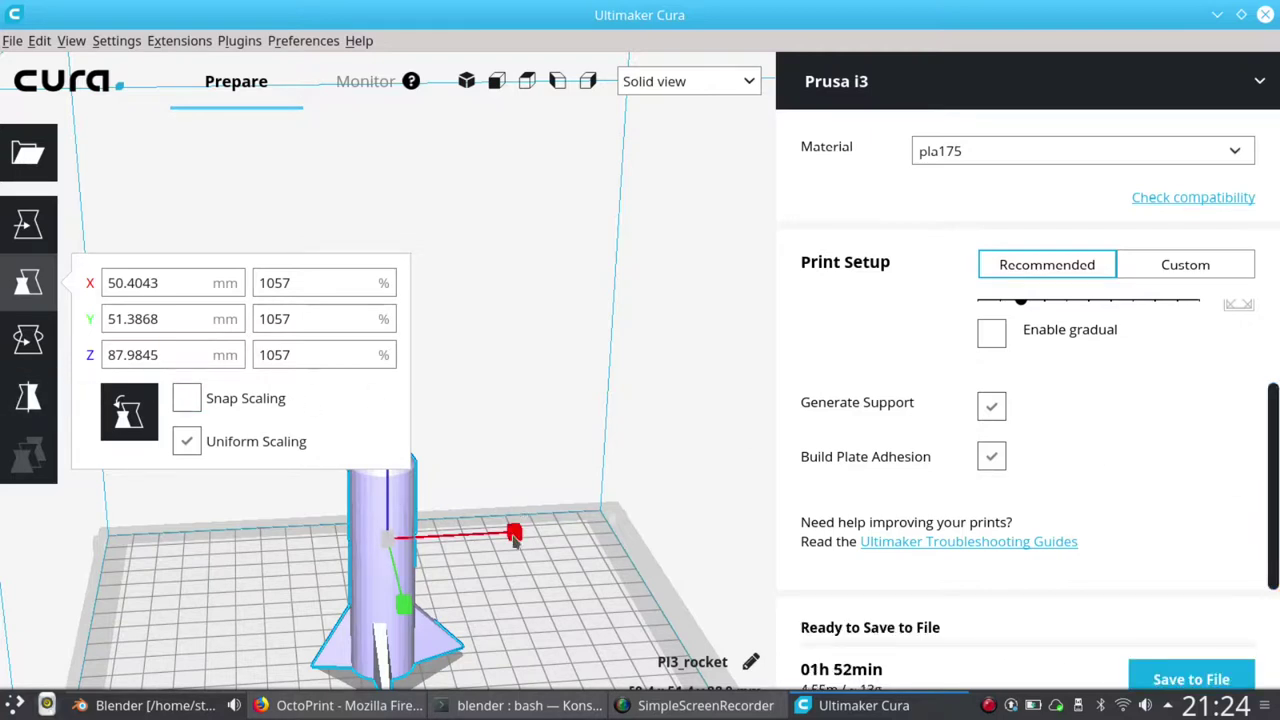
left_click_drag(514, 533, 586, 526)
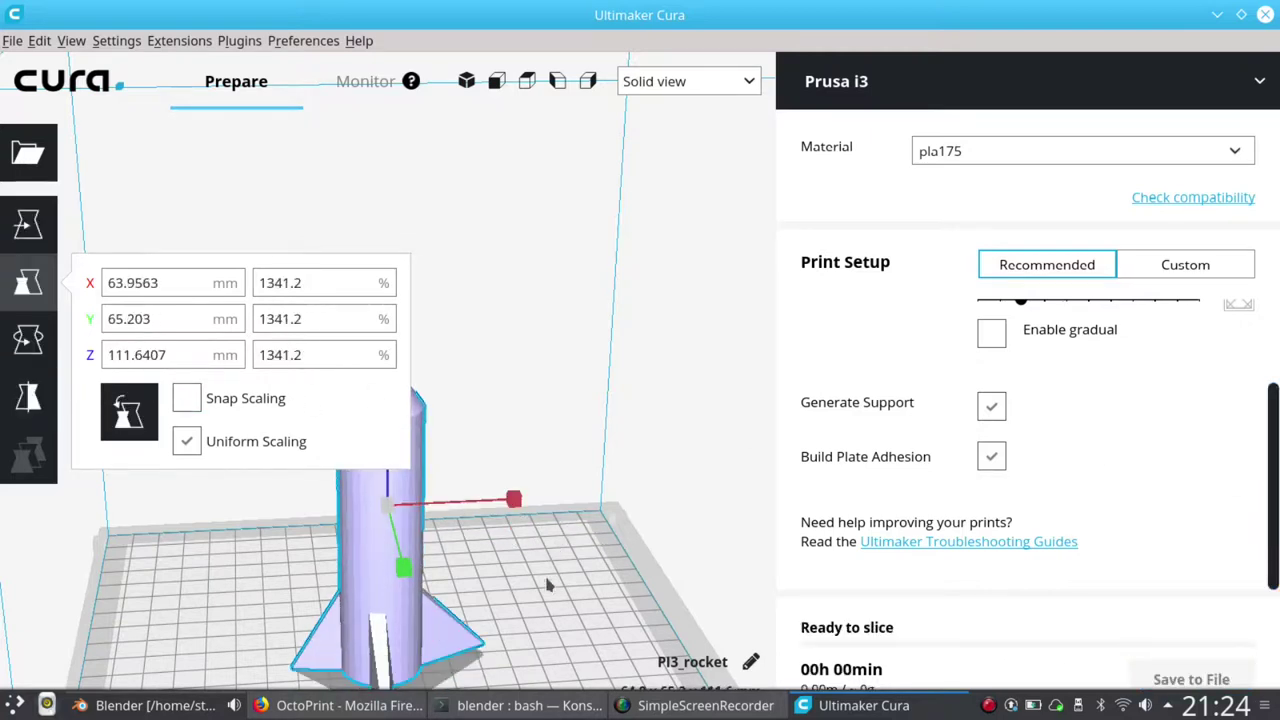
scroll(750, 541, "down", 1)
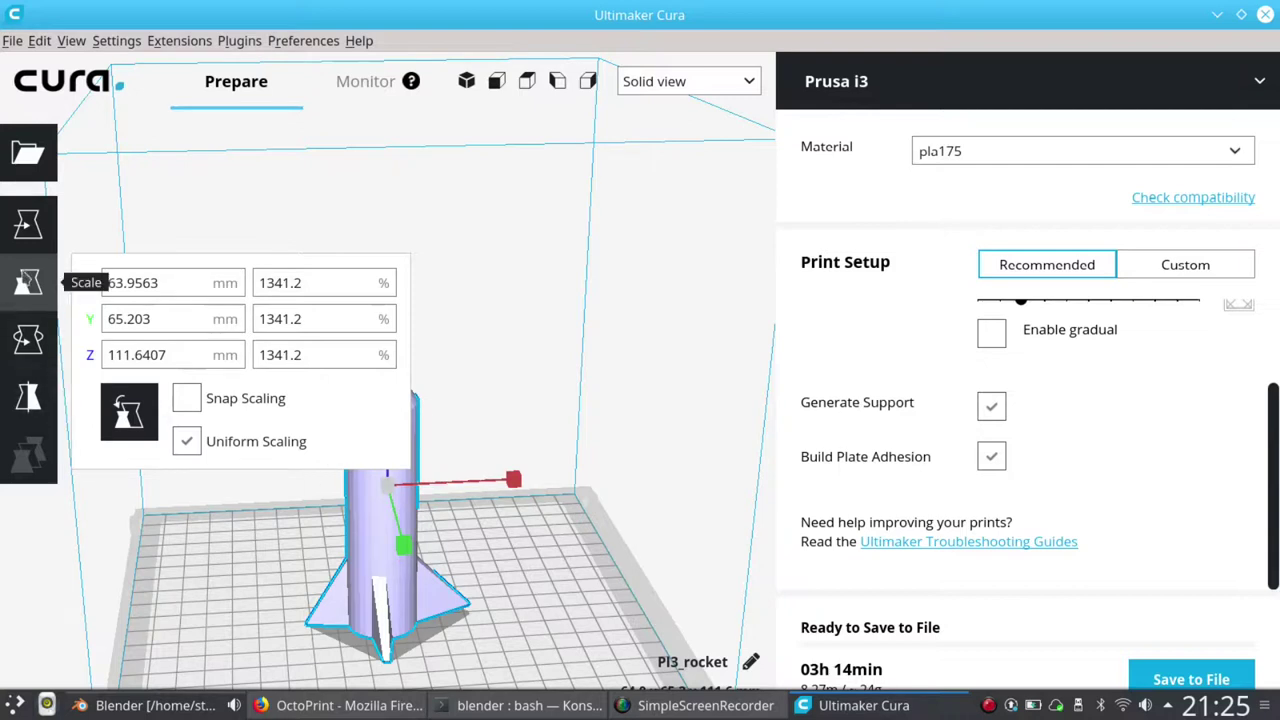
Switch to the Move tool and zoom out to see the rocket at 0, 0, 0.
key("t")
scroll(420, 342, "down", 3)
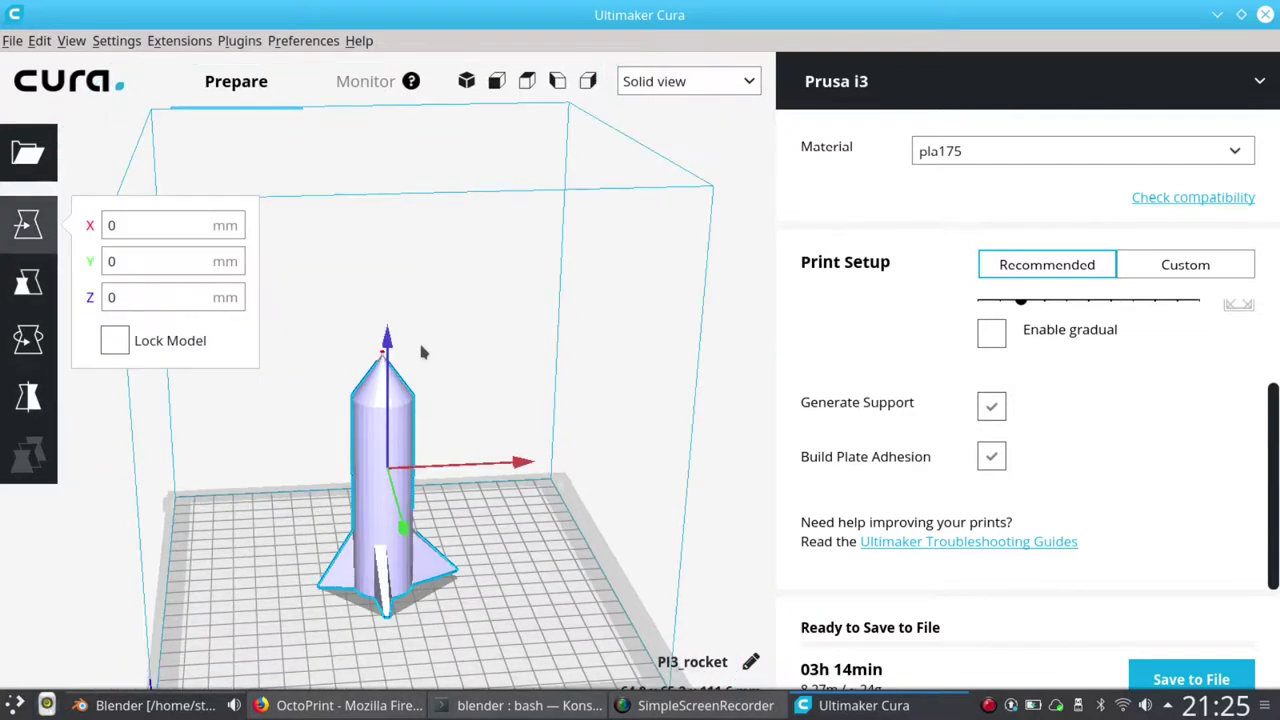
scroll(419, 355, "down", 2)
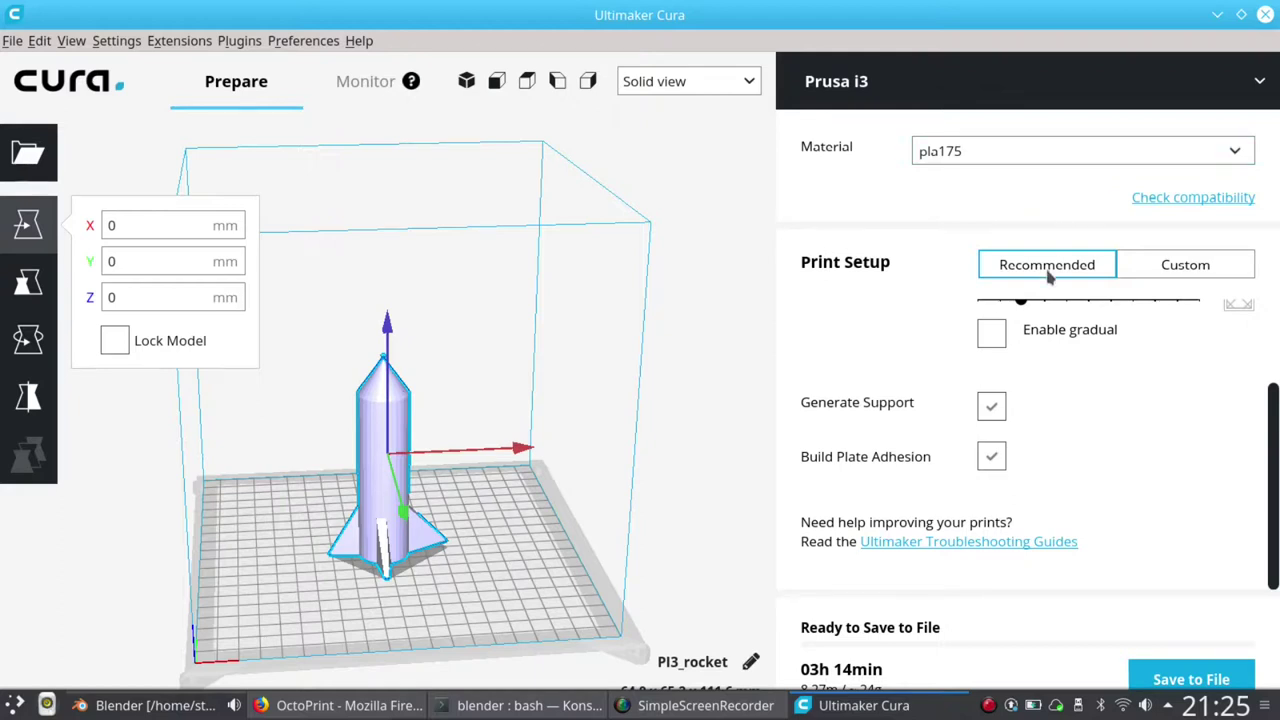
Scroll the recommended Print Setup panel to reach the Infill slider.
scroll(1266, 320, "up", 2)
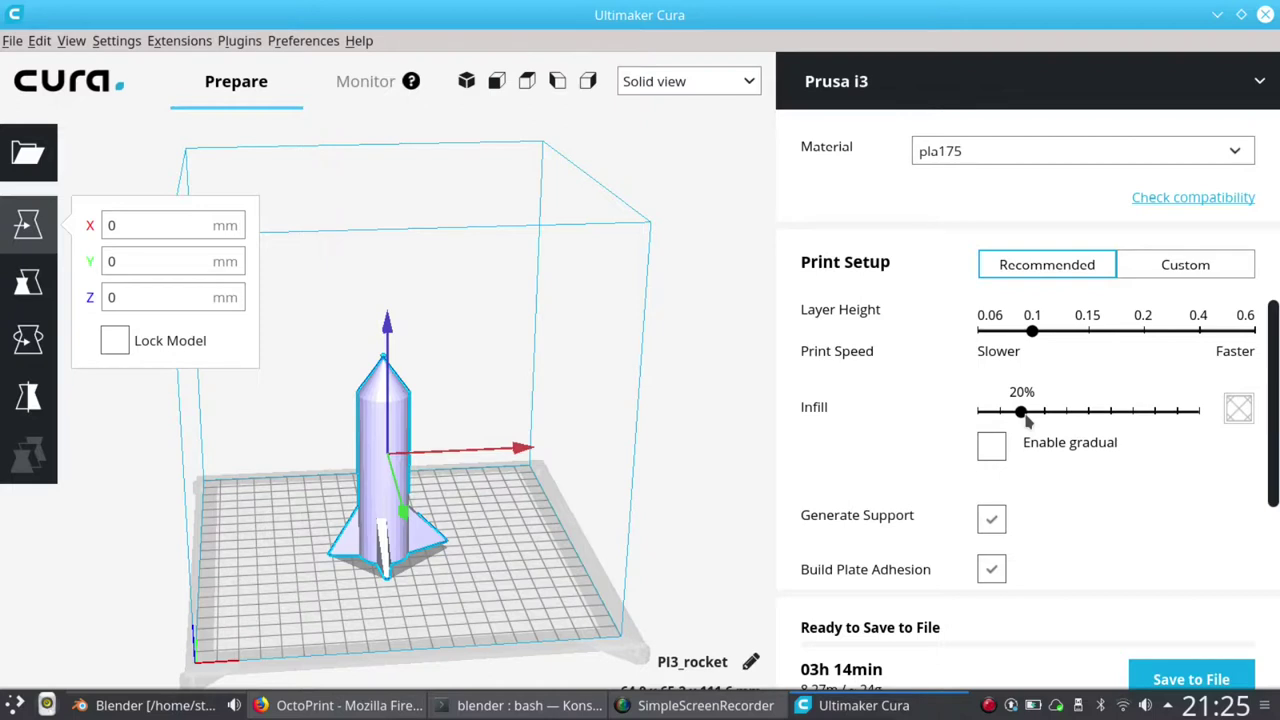
Raise infill, check the longer time estimate, then return infill to 20%.
left_click_drag(1024, 414, 1202, 426)
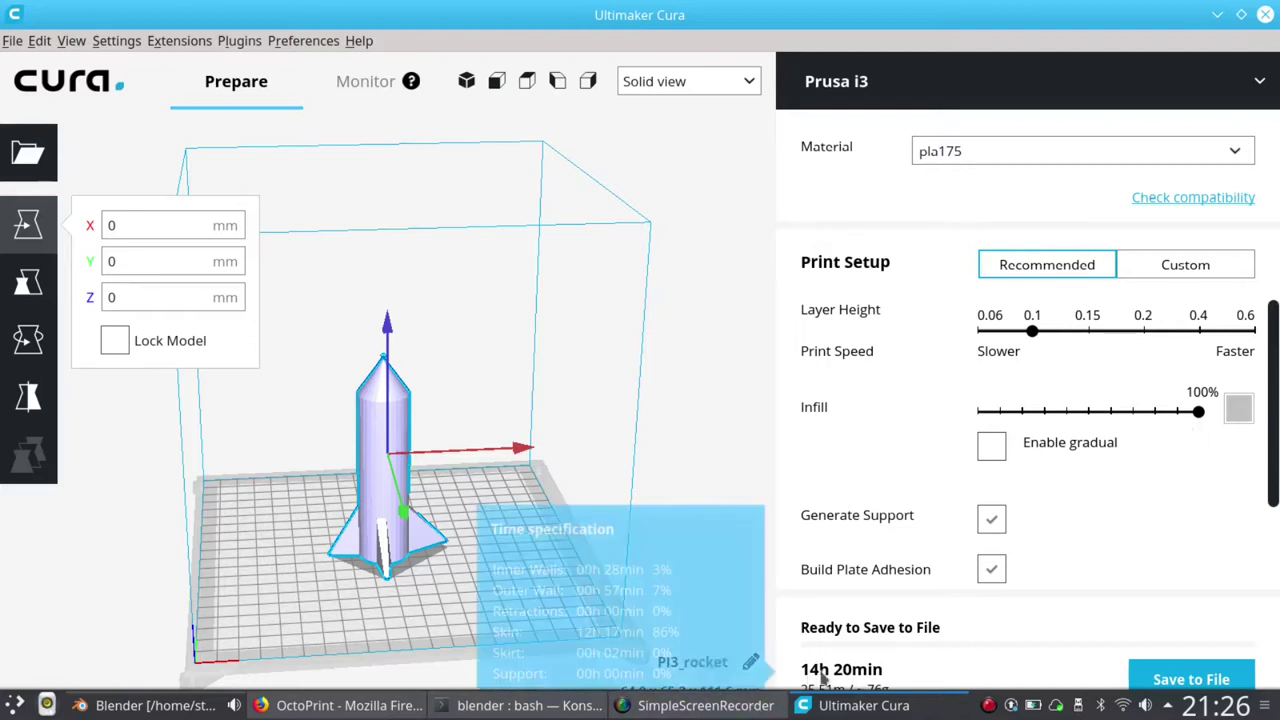
mouse_move(818, 680)
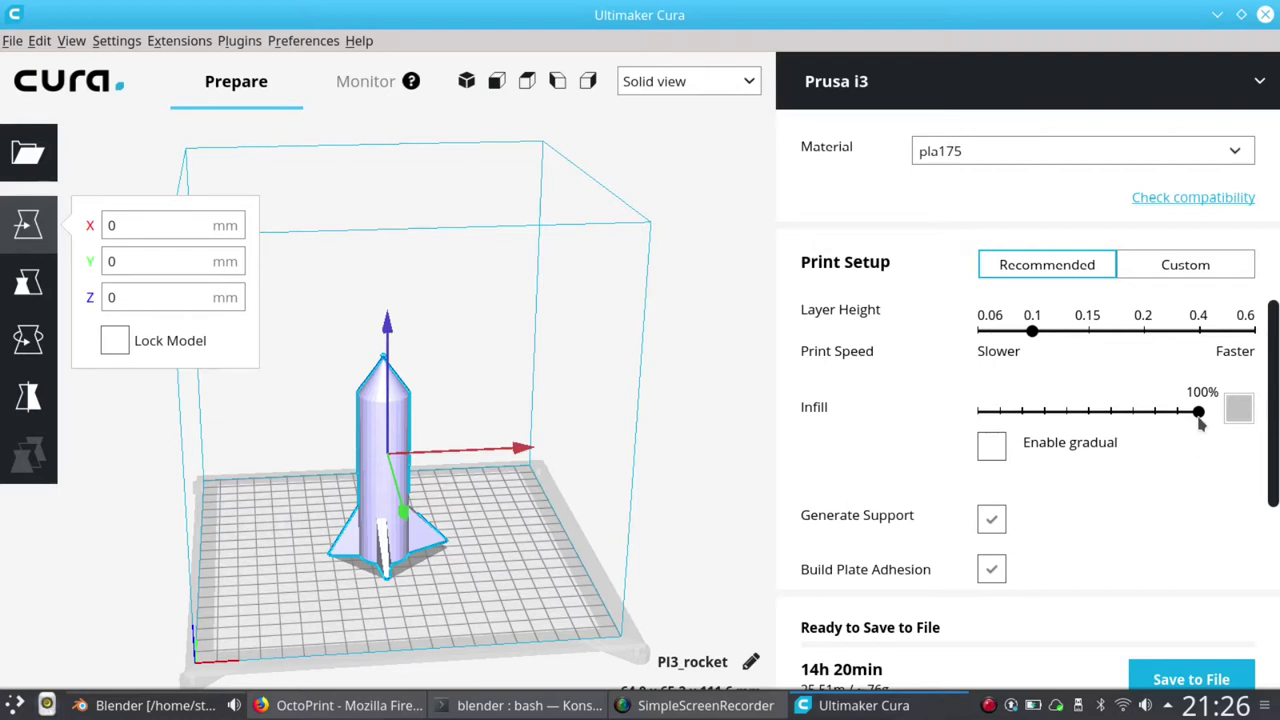
left_click_drag(1200, 421, 1021, 420)
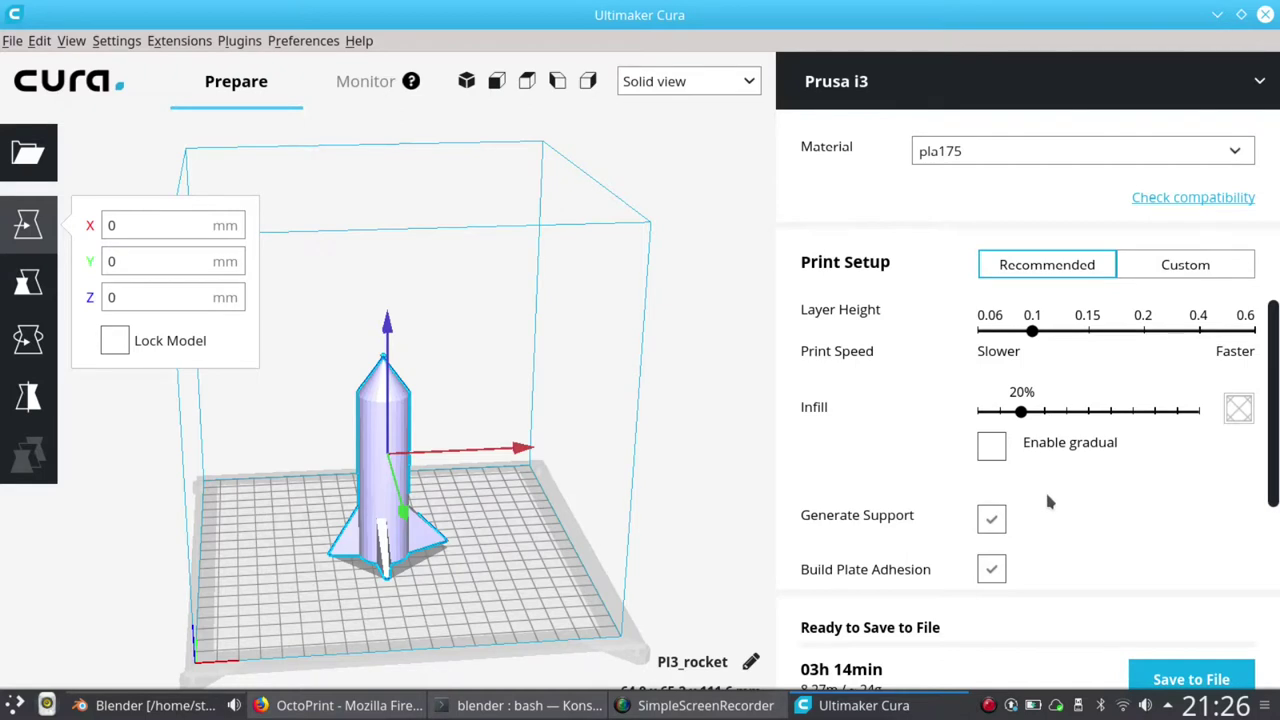
Turn off Generate Support, dropping the estimate to 03h 13min.
scroll(1050, 505, "down", 1)
scroll(1050, 507, "down", 2)
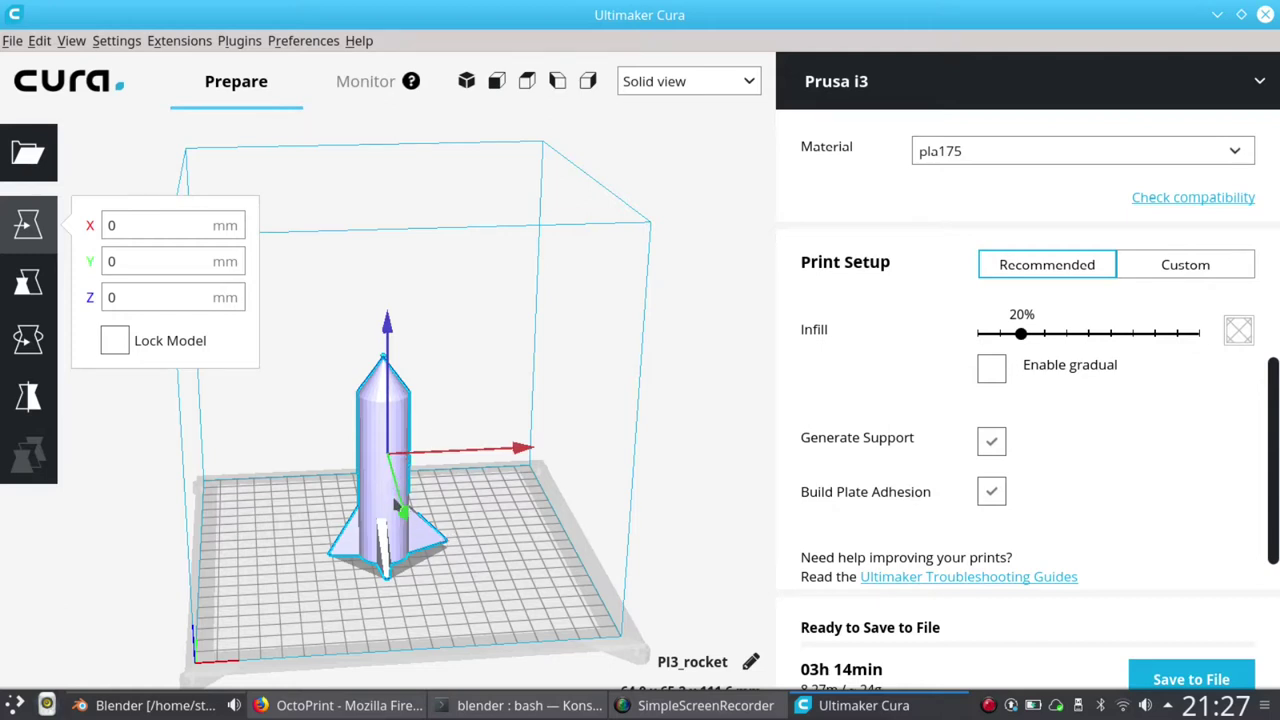
left_click(995, 448)
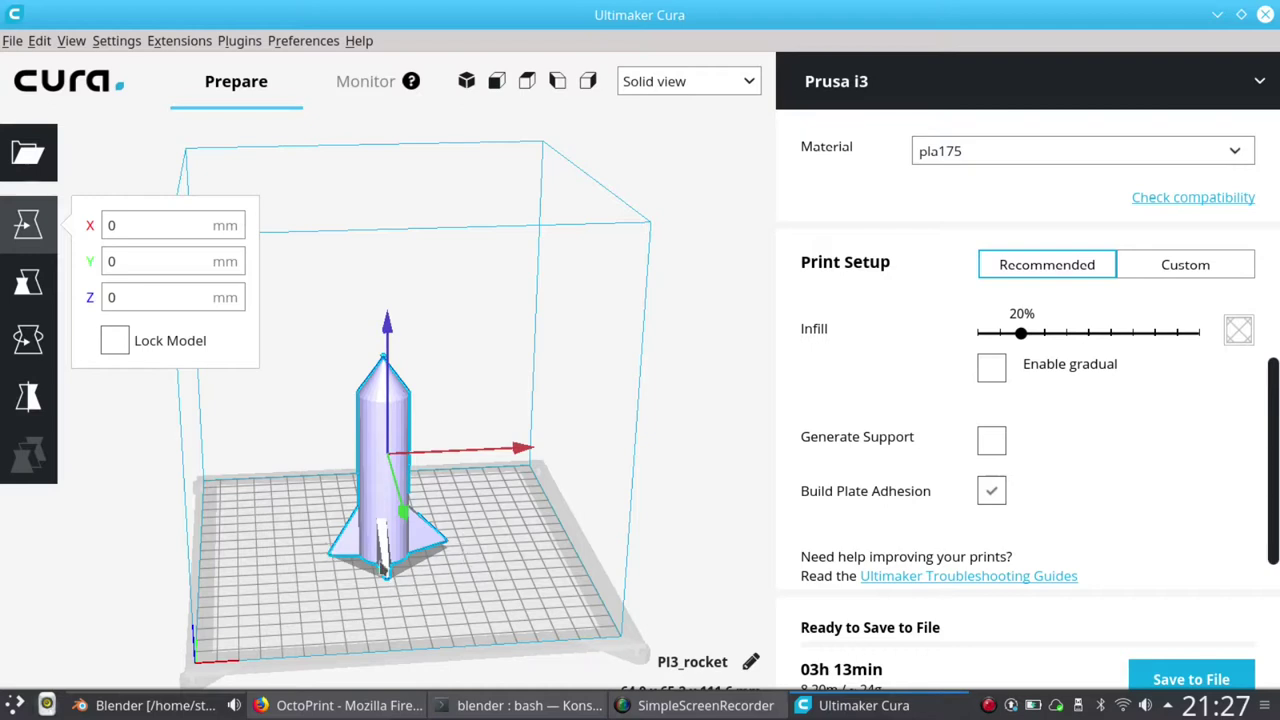
mouse_move(992, 490)
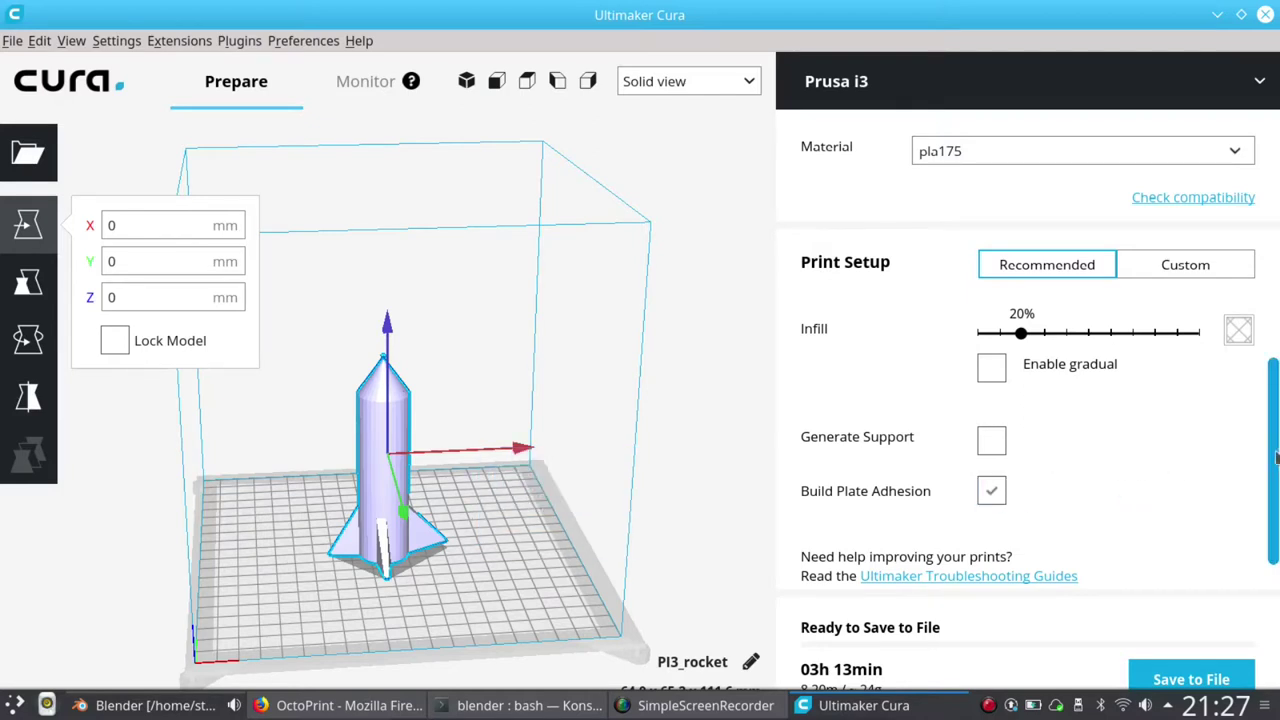
left_click_drag(1275, 458, 1275, 489)
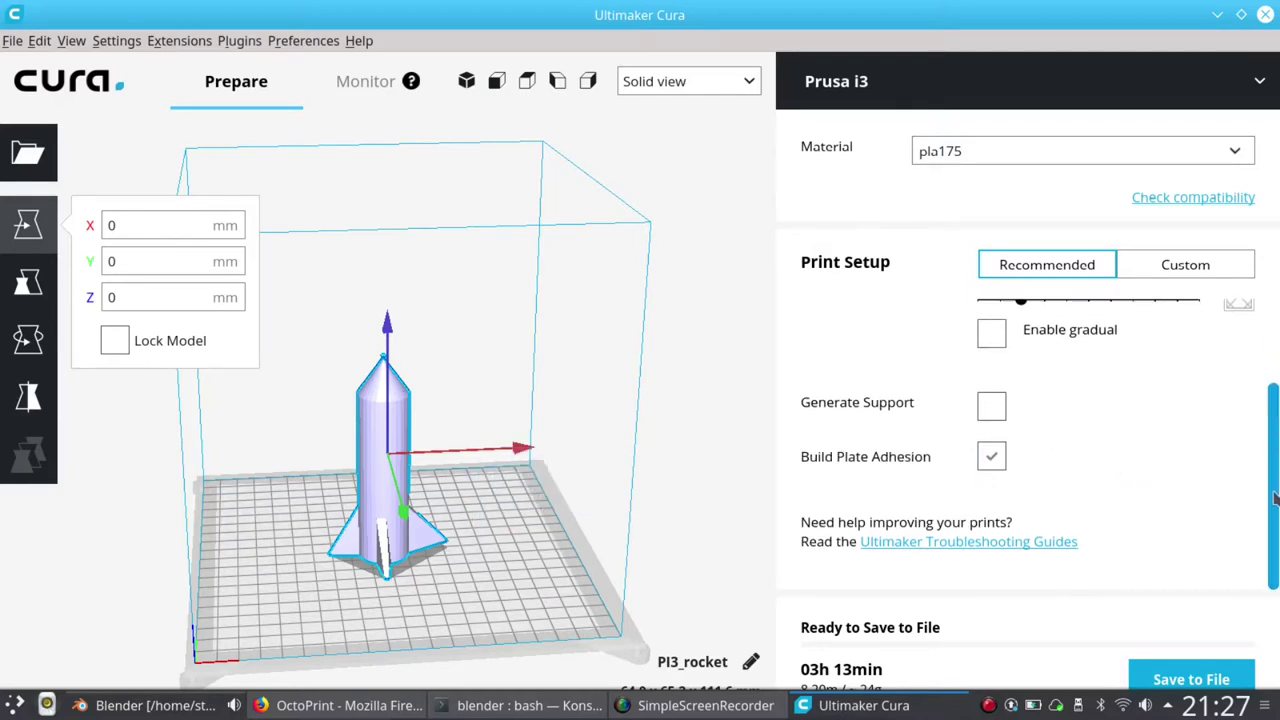
Save the sliced print as rocket.gcode, removing the PI3_ prefix from the name.
left_click(1168, 683)
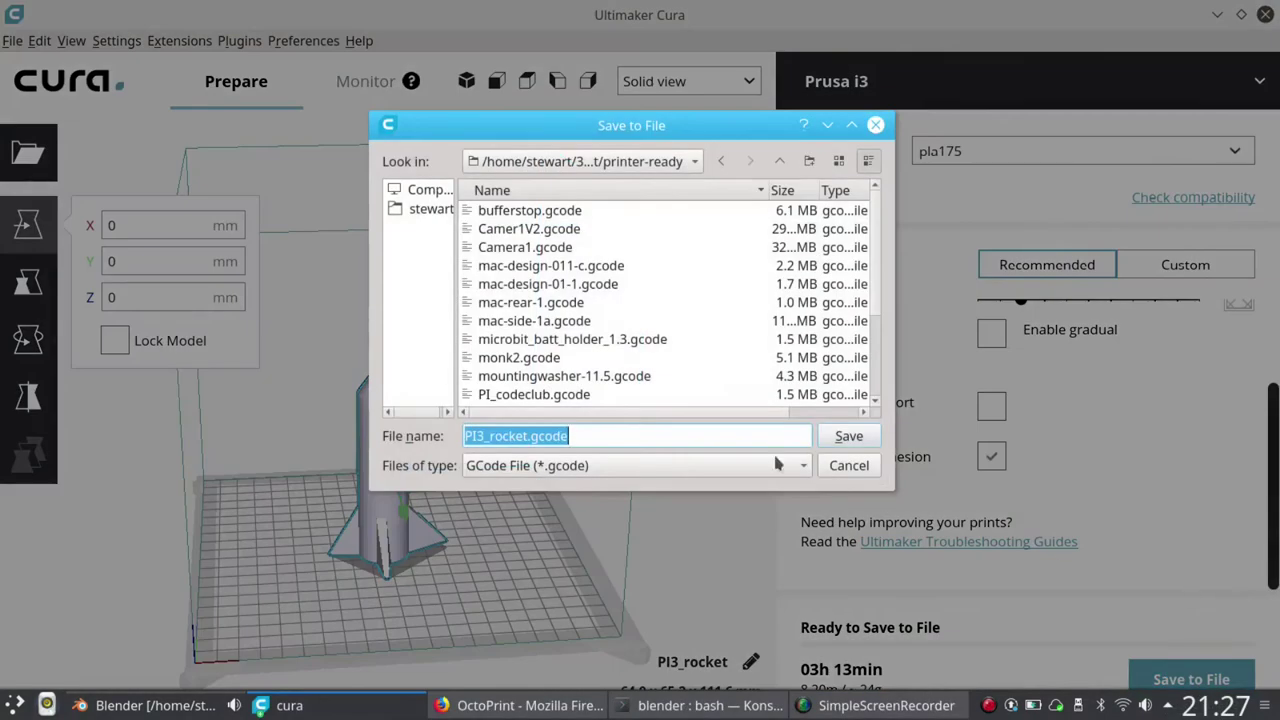
left_click(490, 436)
left_click_drag(490, 436, 458, 437)
key("BackSpace")
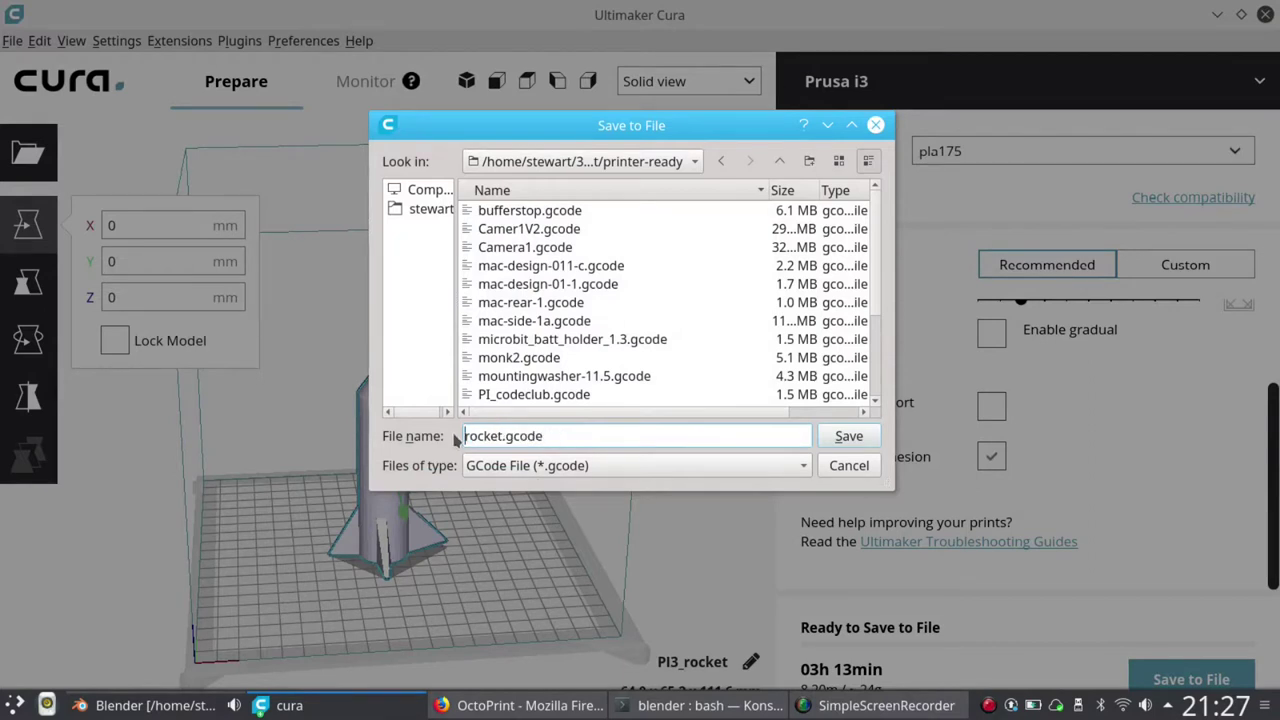
left_click(849, 437)
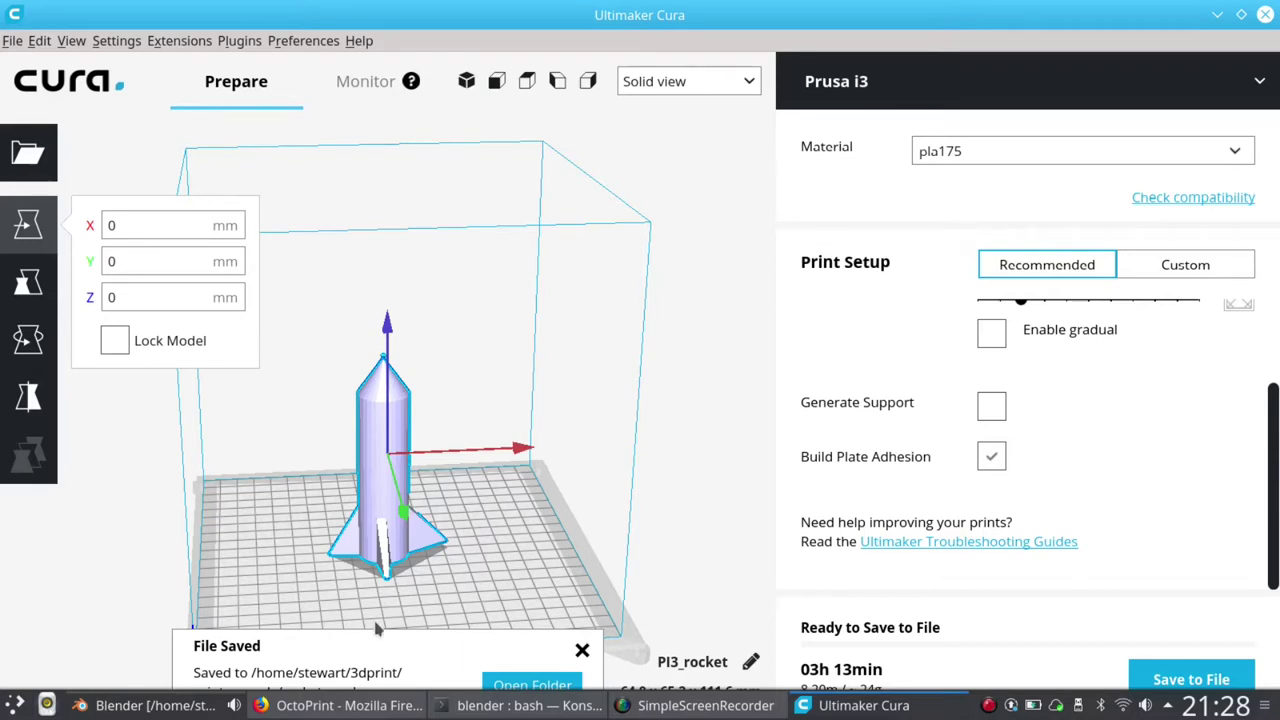
Bring OctoPrint in Firefox forward and scroll down to the Files panel.
left_click(368, 706)
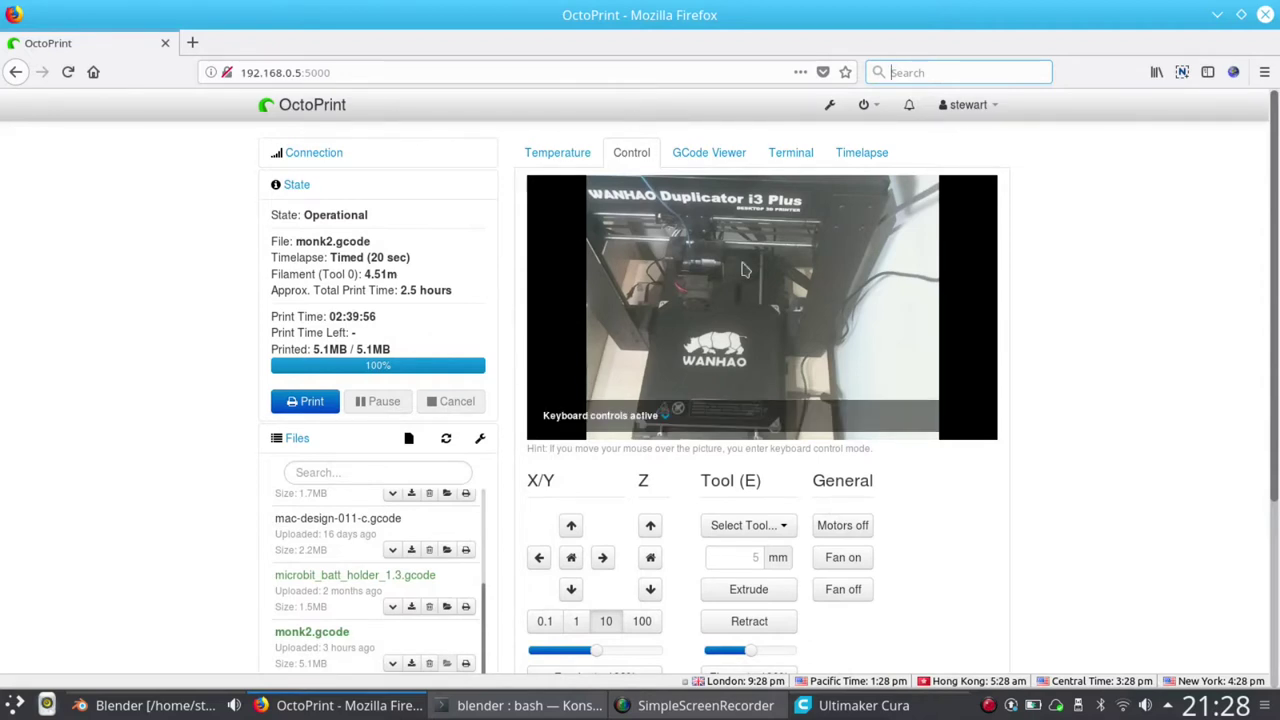
scroll(486, 340, "down", 4)
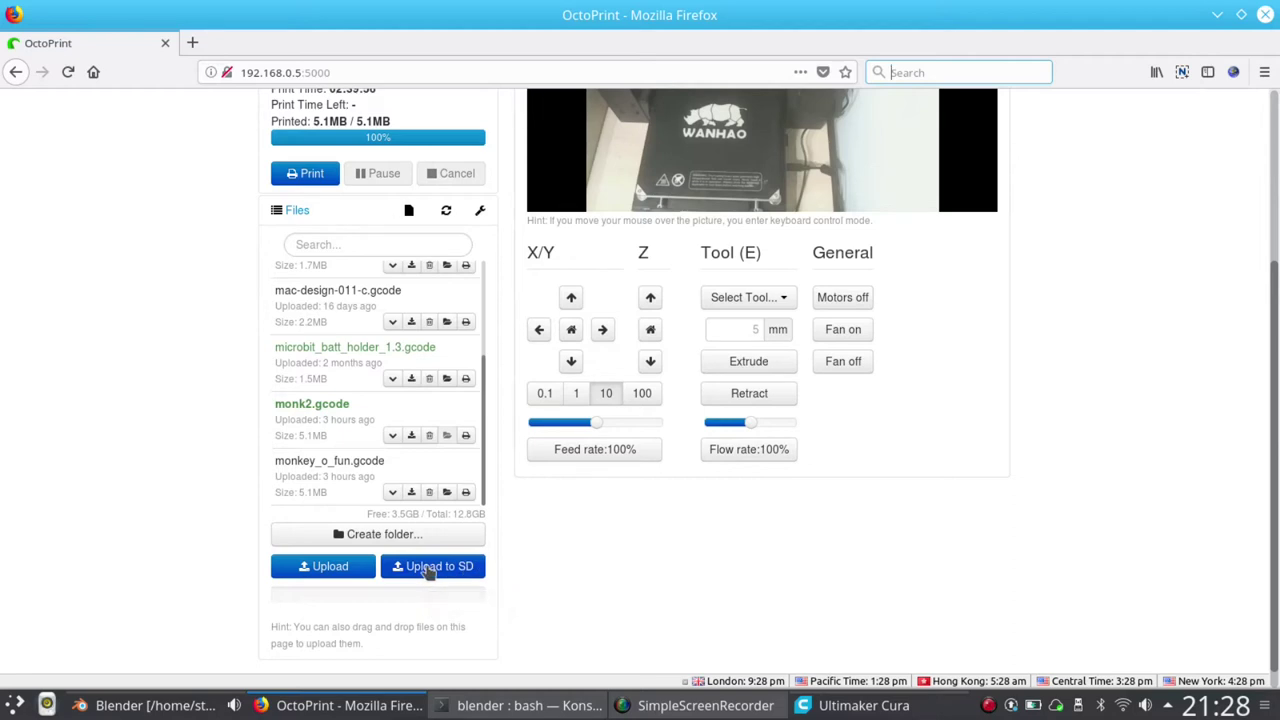
Upload rocket.gcode from the local disk to OctoPrint's file list.
left_click(334, 568)
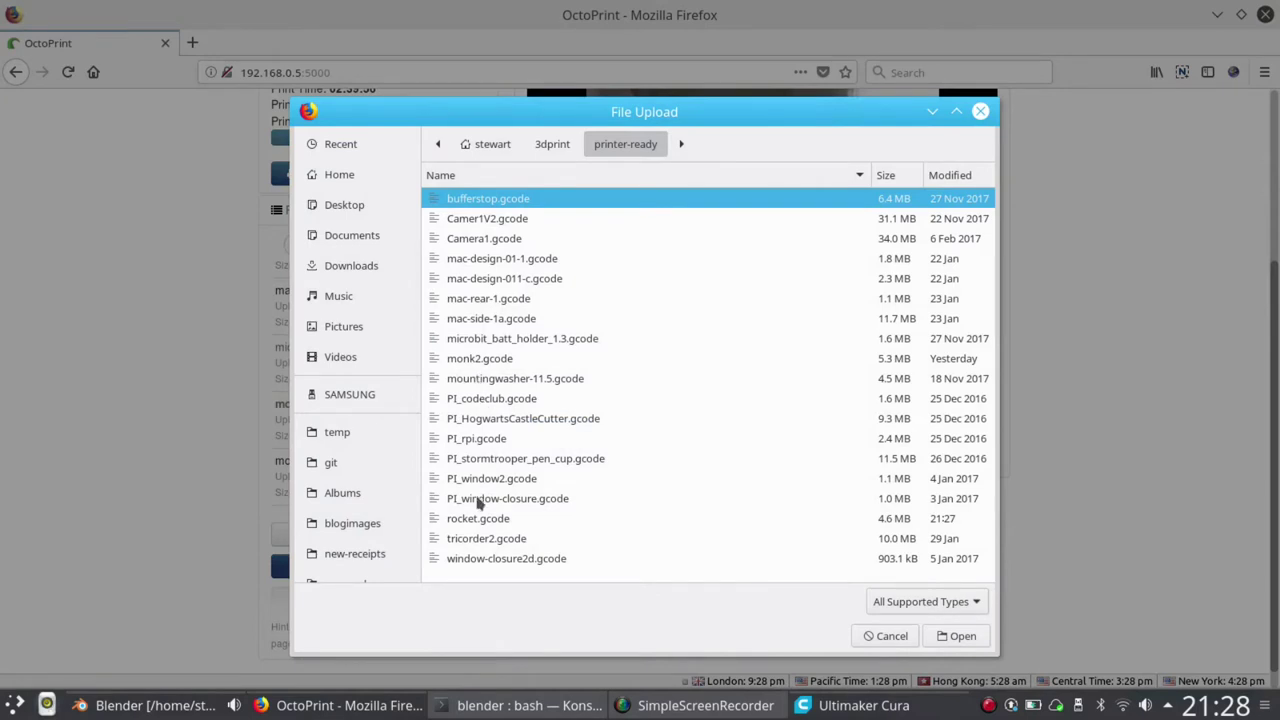
left_click(475, 522)
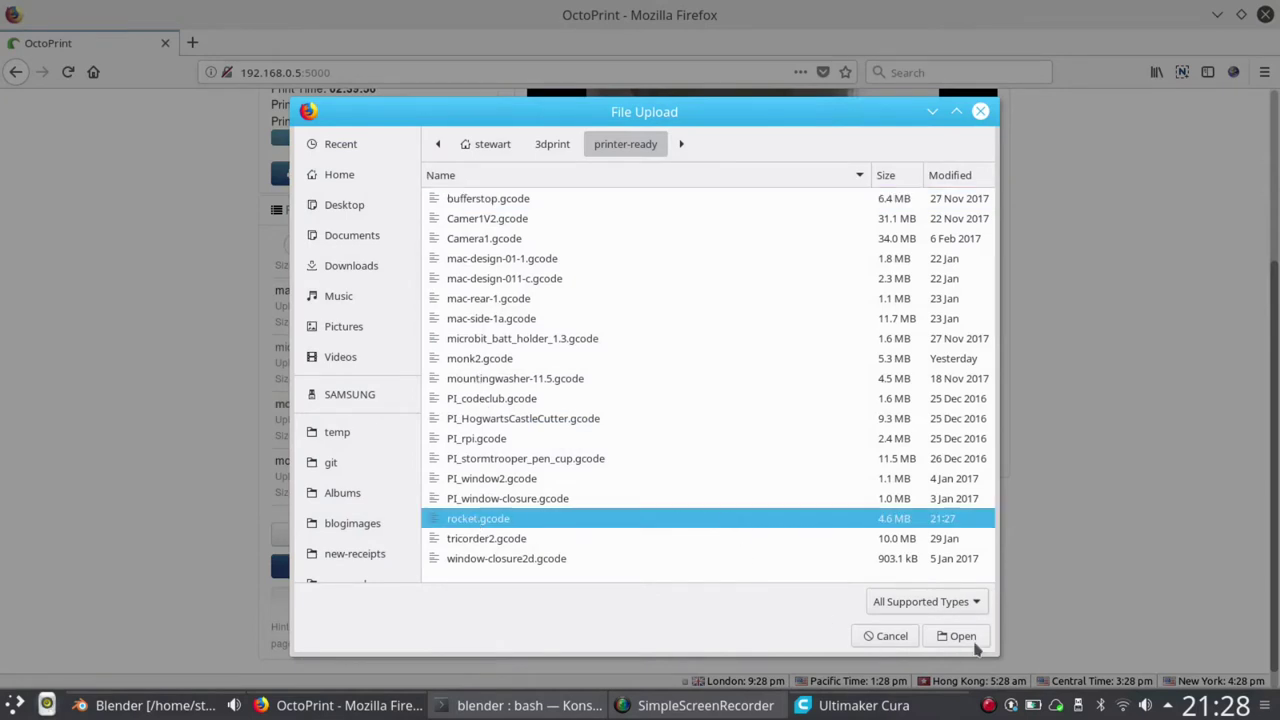
left_click(953, 638)
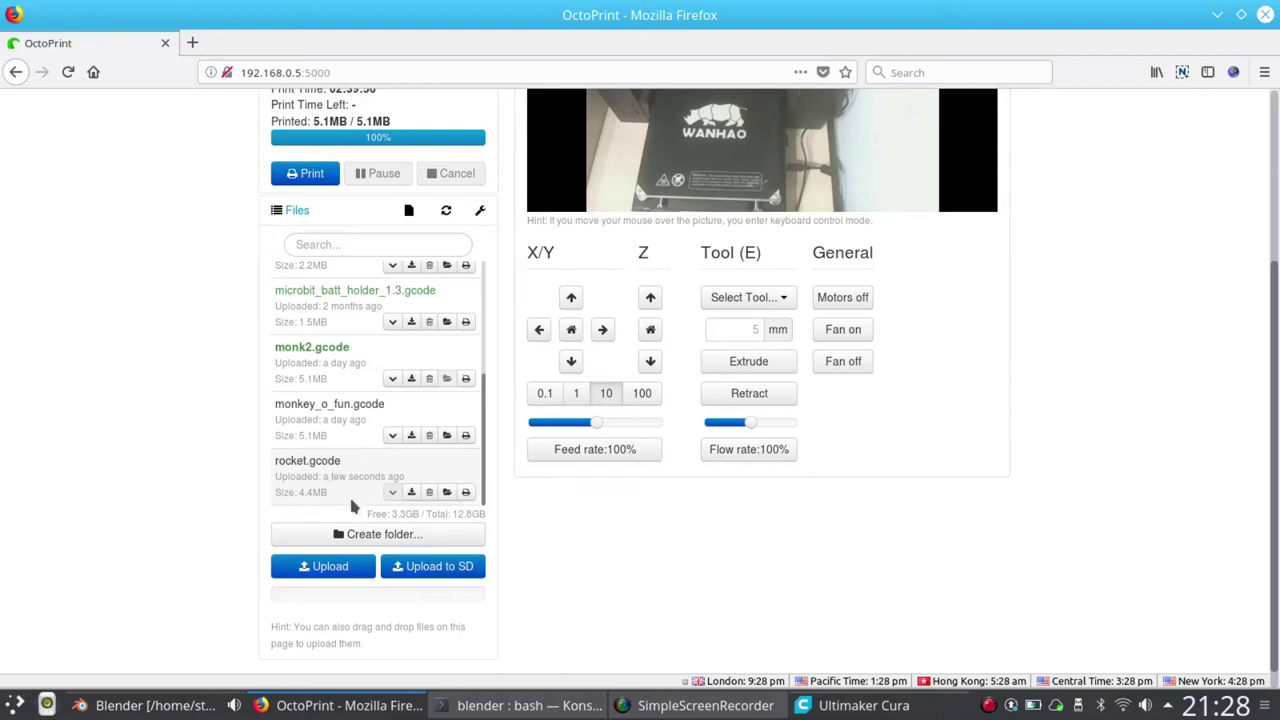
Load rocket.gcode and start printing it, then return to the top of the page.
scroll(815, 390, "up", 2)
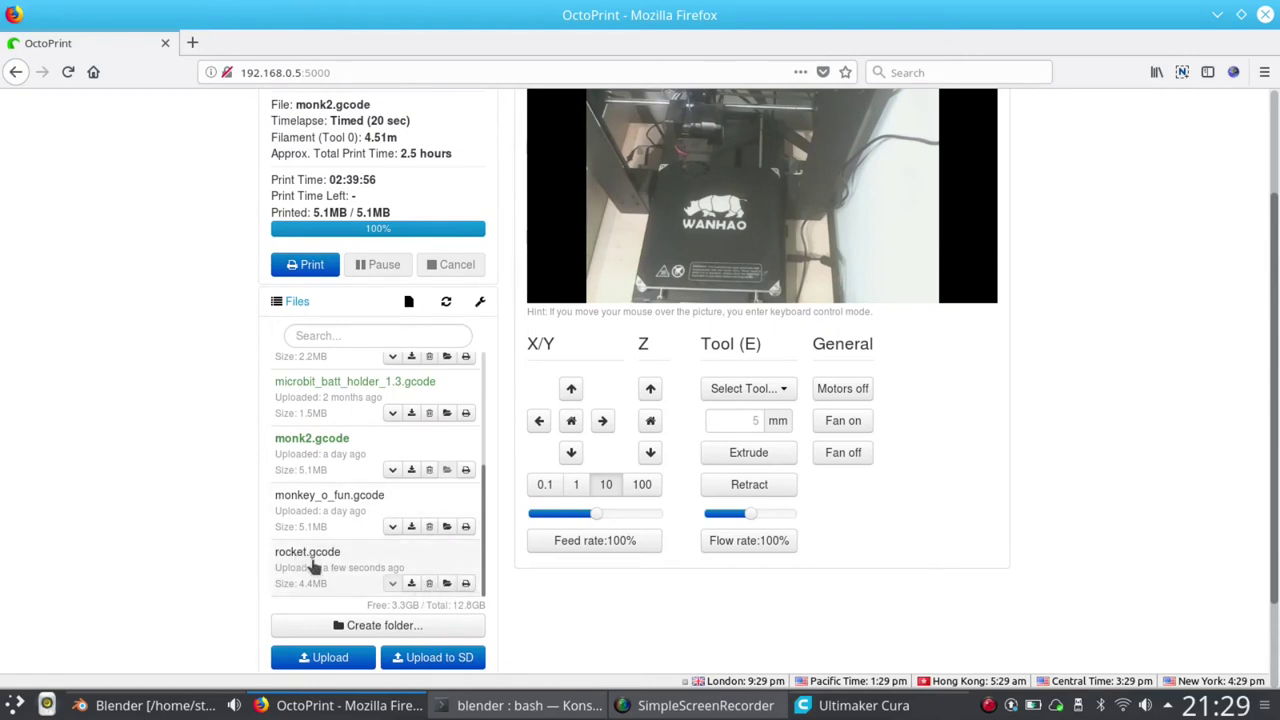
left_click(465, 584)
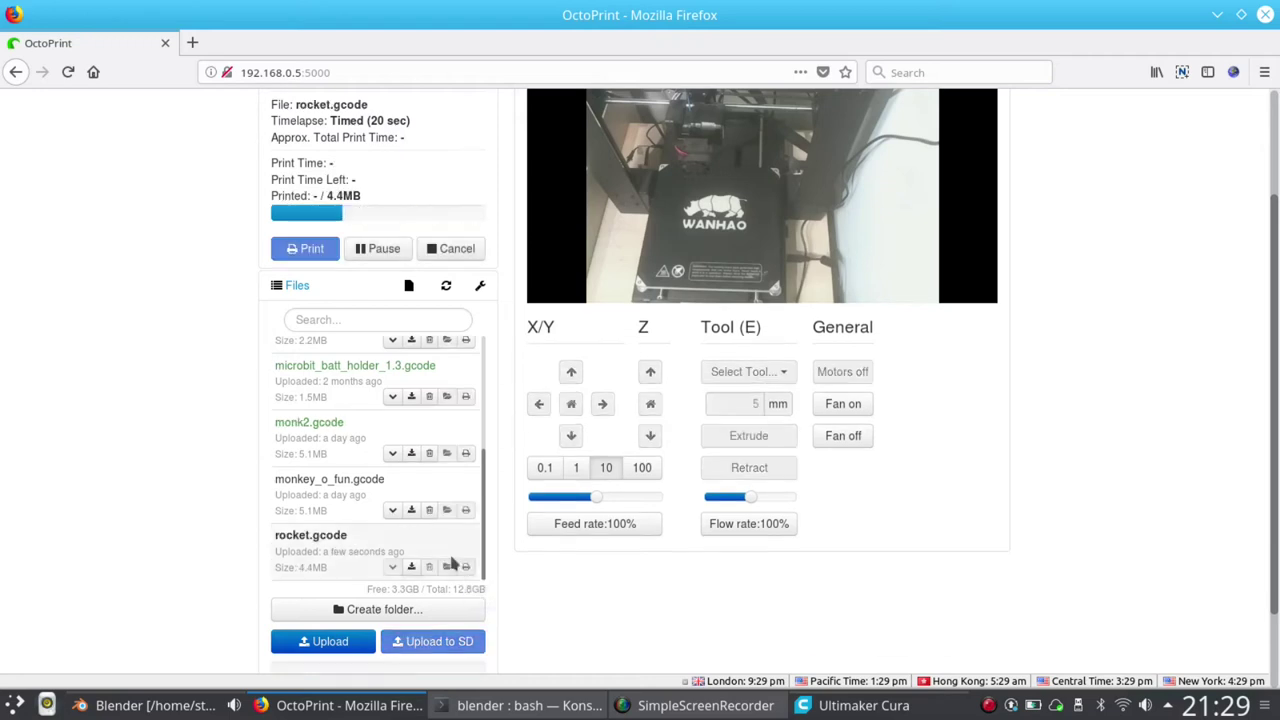
scroll(434, 383, "up", 3)
scroll(455, 199, "up", 3)
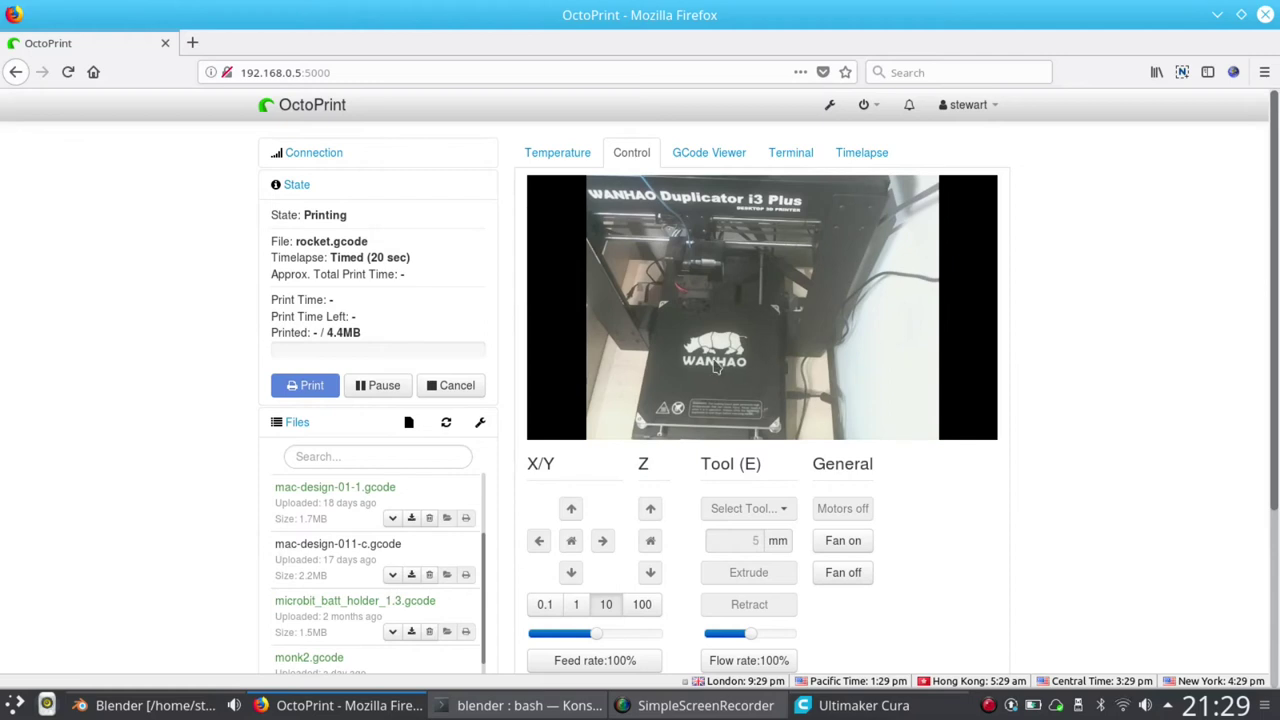
Show the temperature graph with the bed heating toward 60°C.
left_click(547, 160)
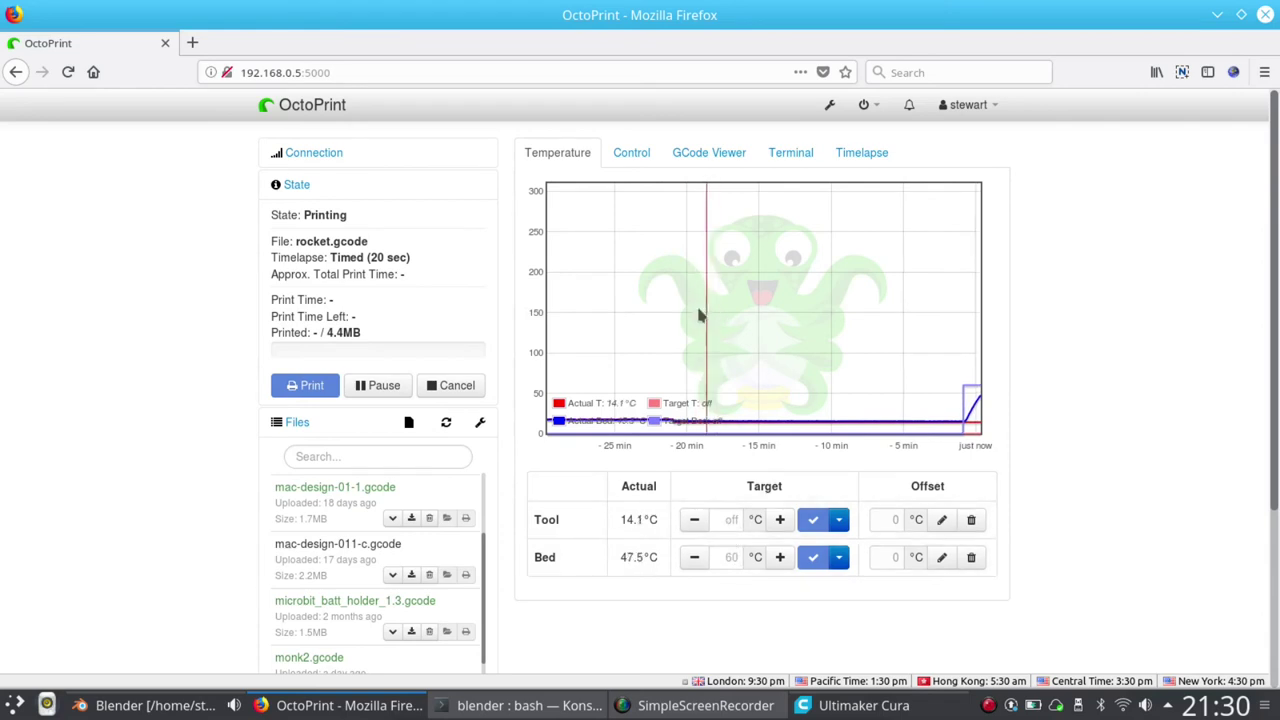
Return to the printer controls and webcam feed of the Wanhao printing rocket.gcode.
left_click(630, 154)
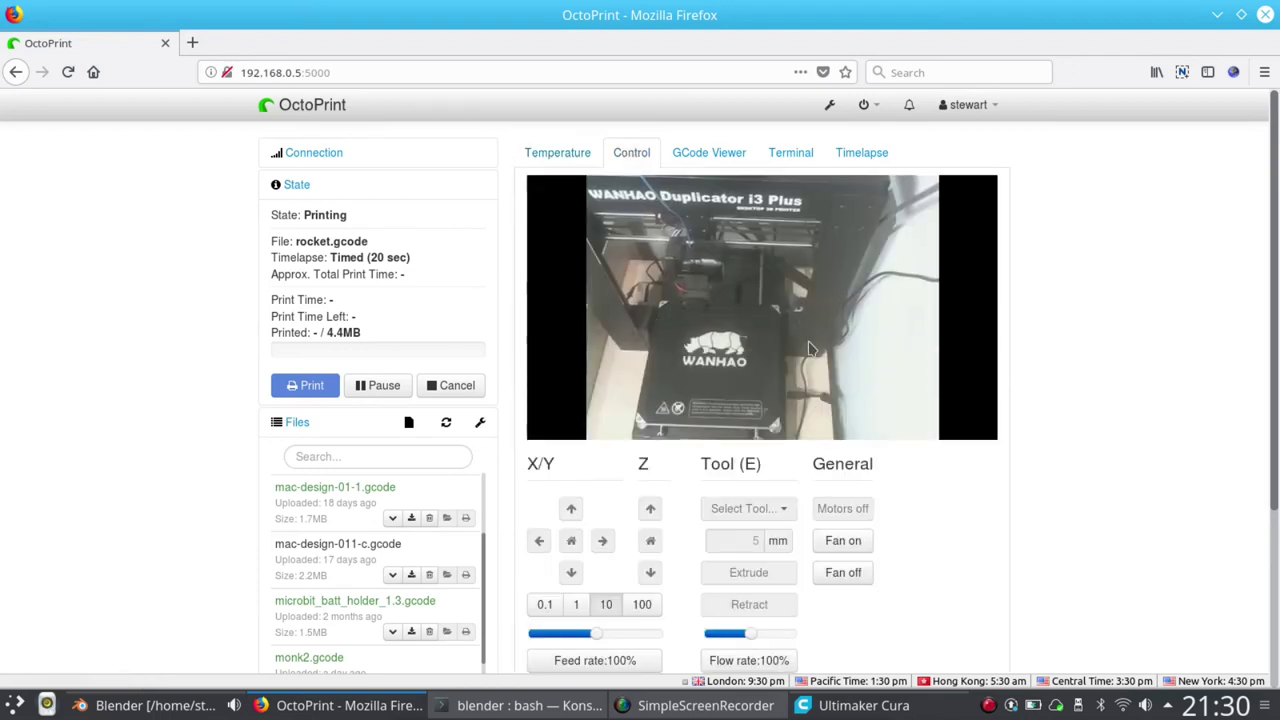